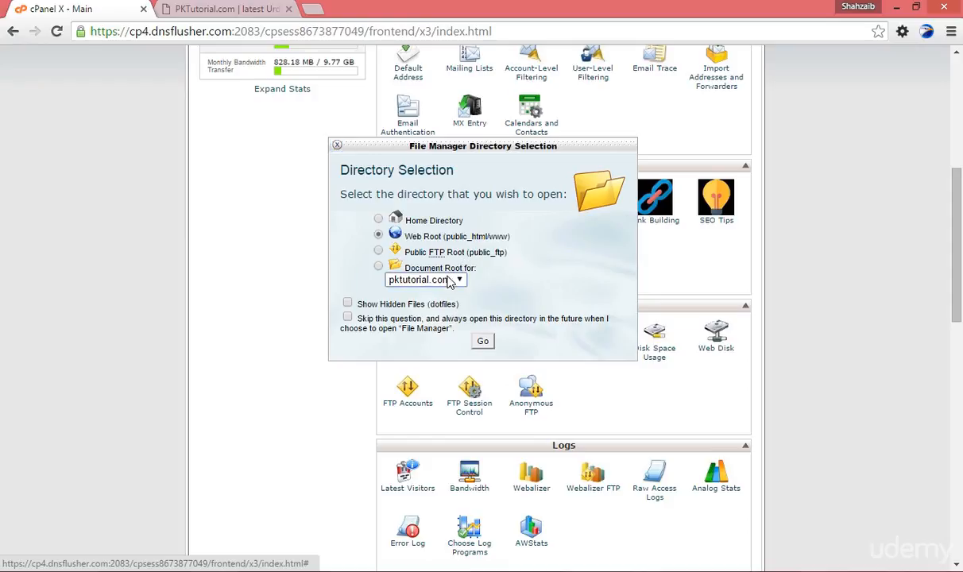
# Open the Web Root (public_html/www) directory of pktutorial.com in File Manager.
pyautogui.click(452, 281)
pyautogui.click(432, 278)
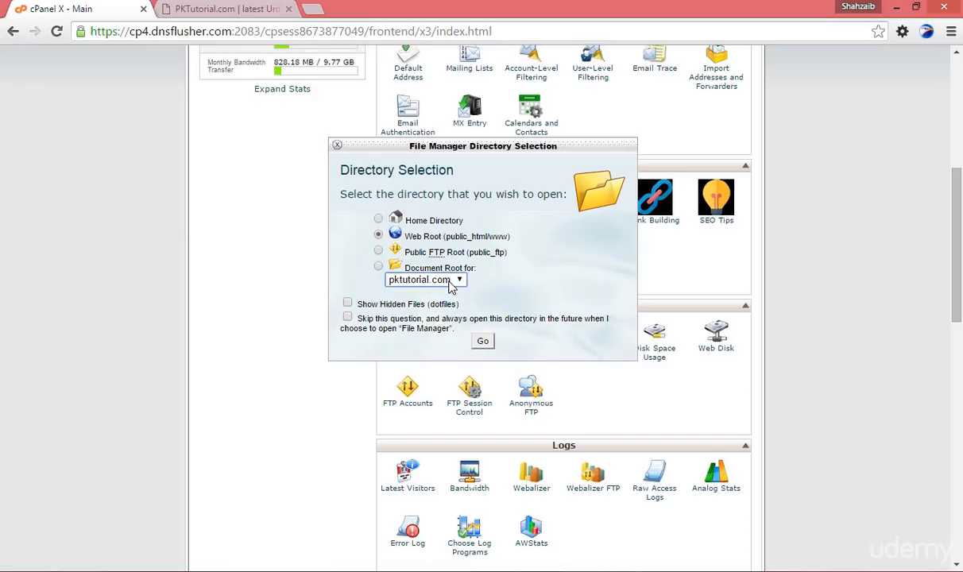
pyautogui.click(434, 279)
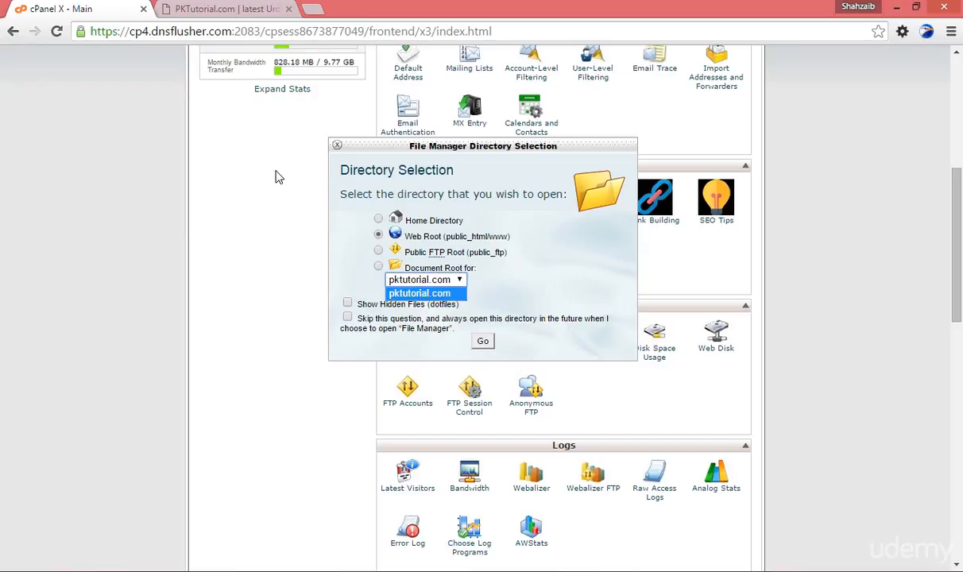
pyautogui.click(350, 190)
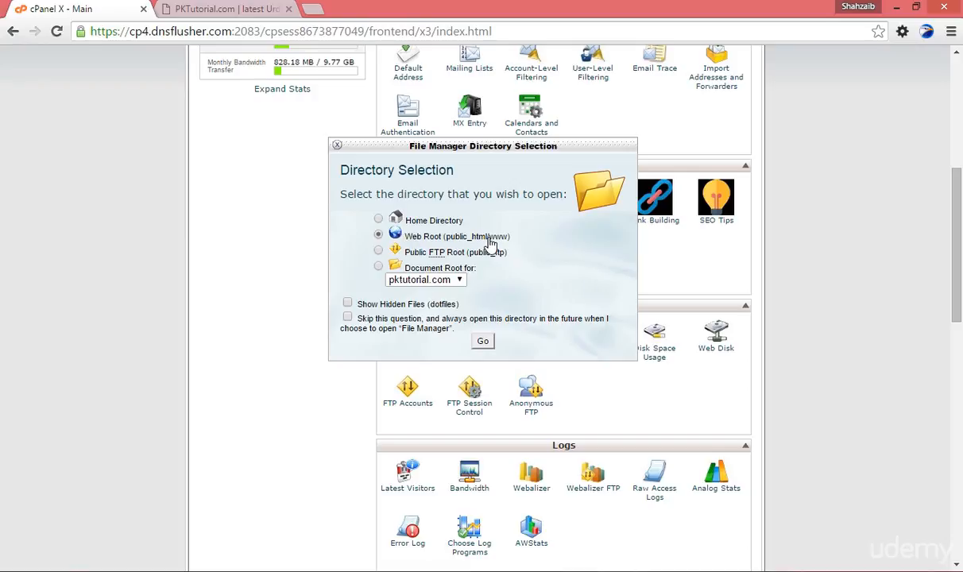
pyautogui.click(482, 343)
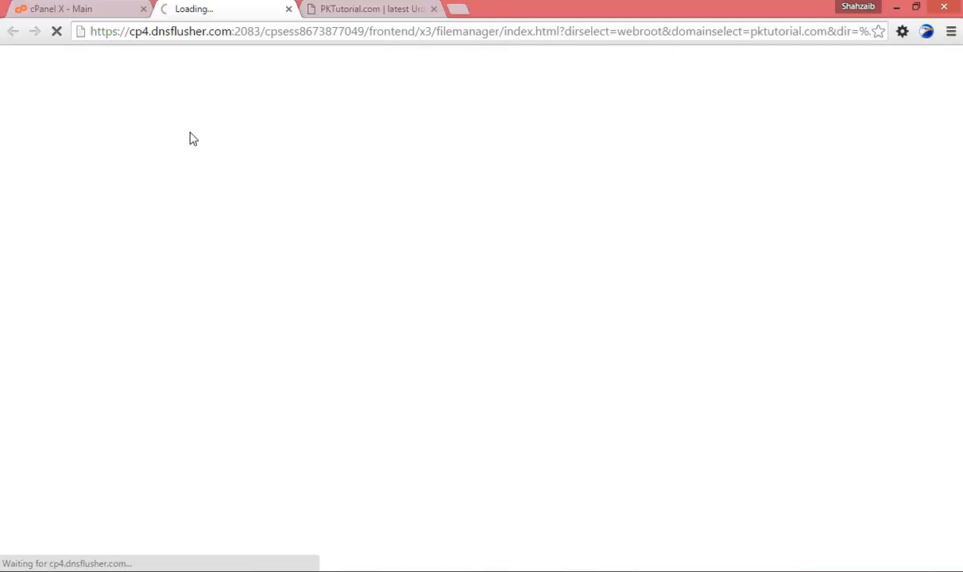
pyautogui.click(91, 9)
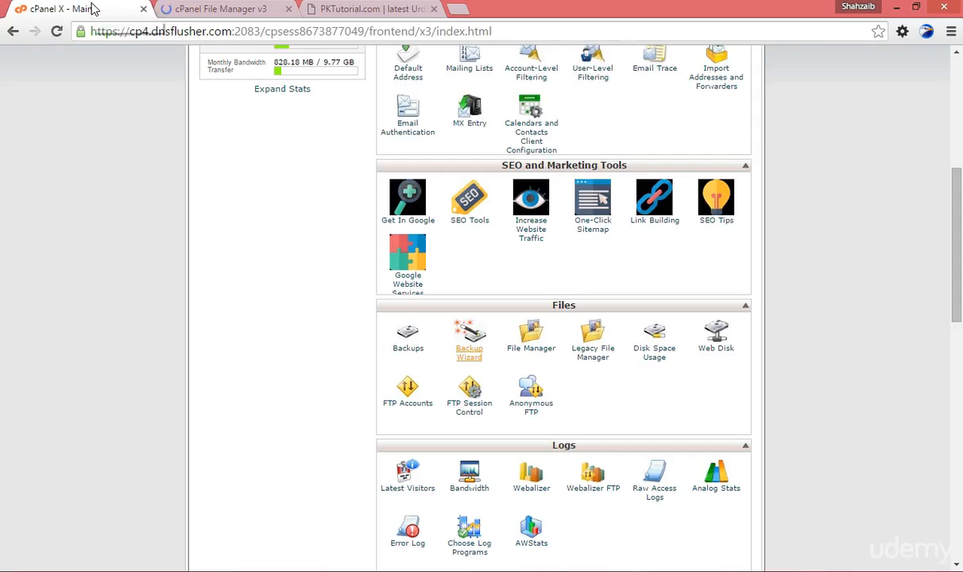
pyautogui.click(238, 12)
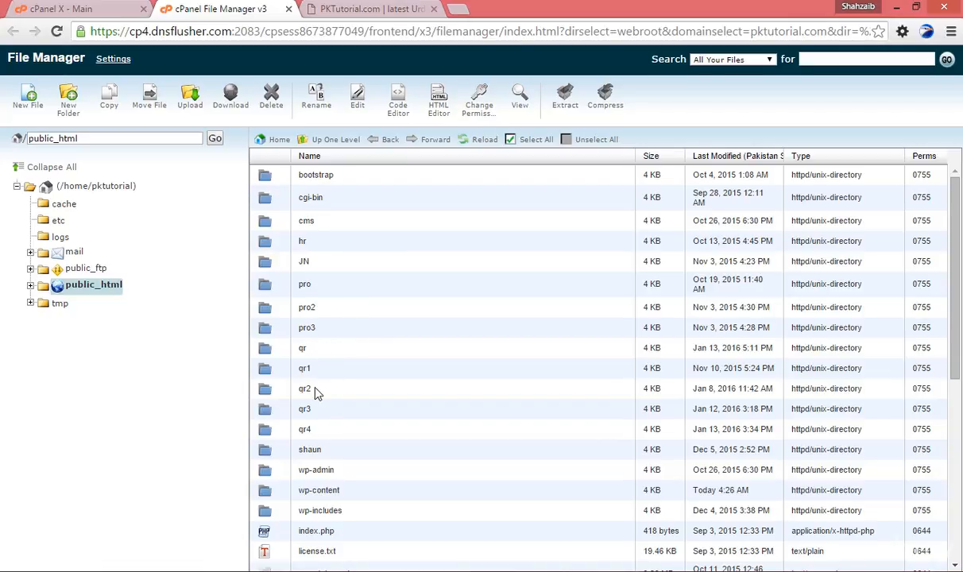
# Examine the folders and files listed in public_html.
pyautogui.scroll(-1, 294, 405)
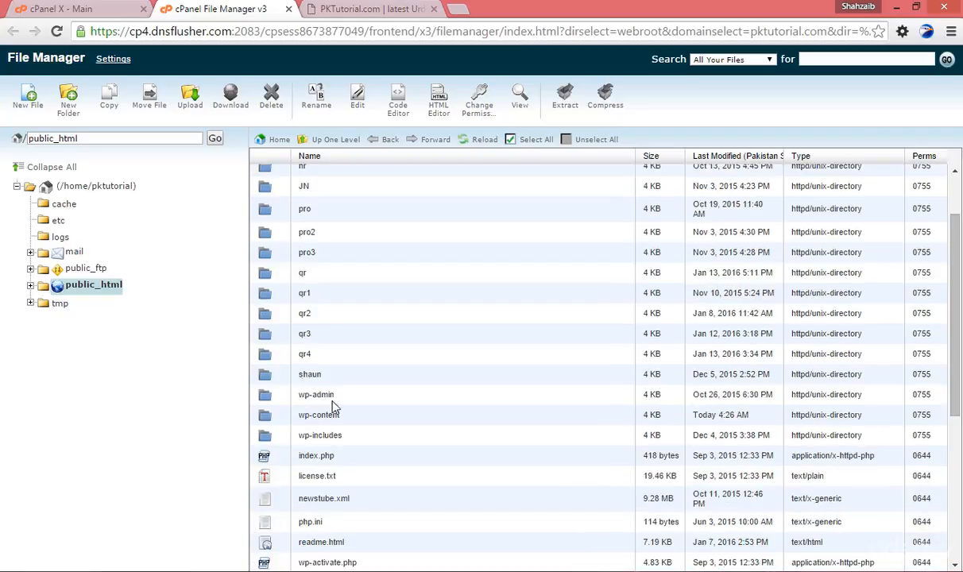
pyautogui.scroll(-3, 342, 401)
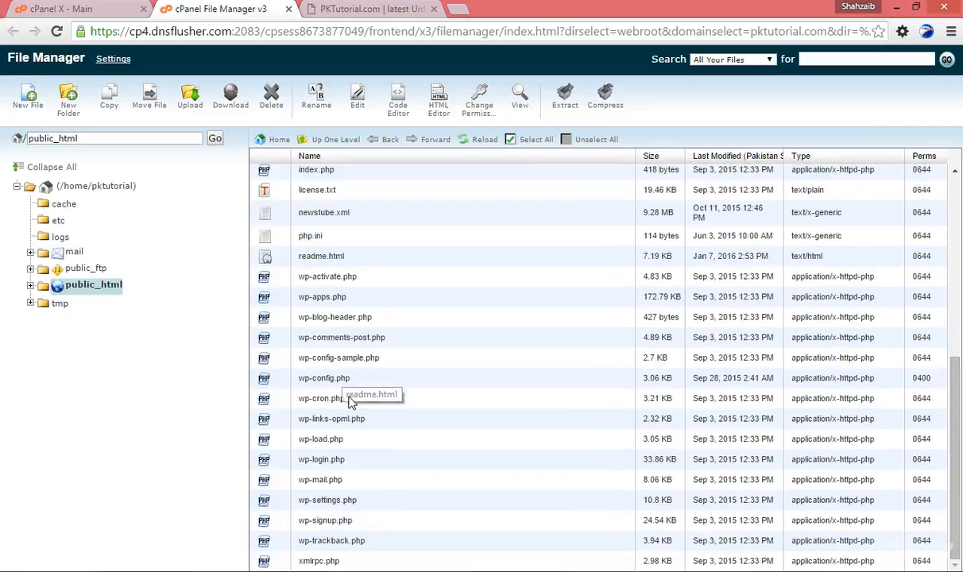
pyautogui.scroll(4, 376, 411)
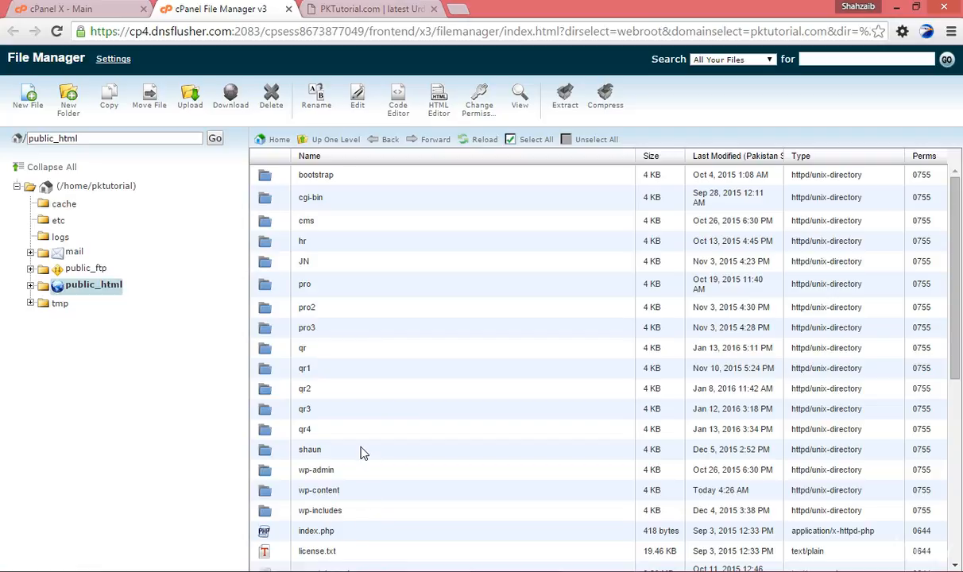
pyautogui.scroll(-5, 360, 453)
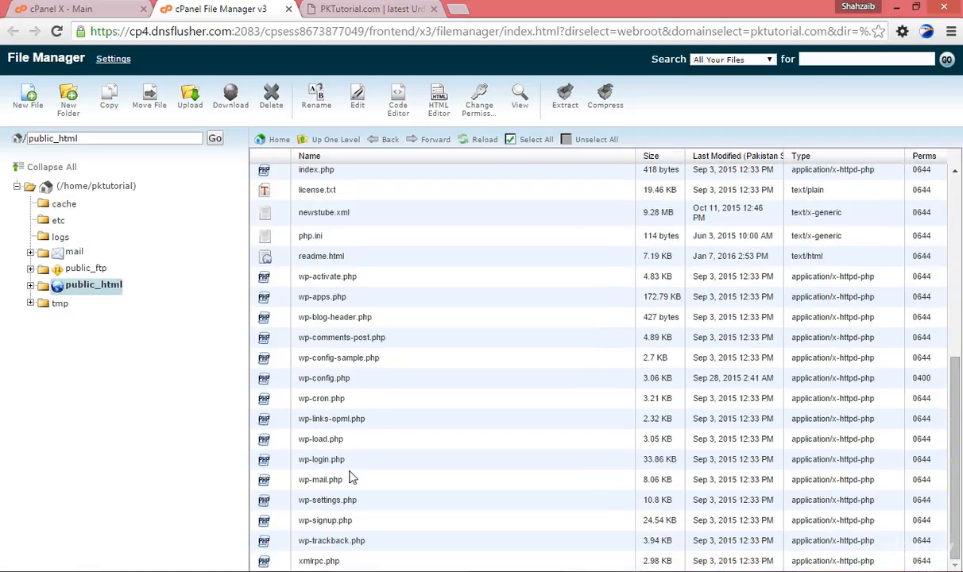
pyautogui.scroll(5, 352, 532)
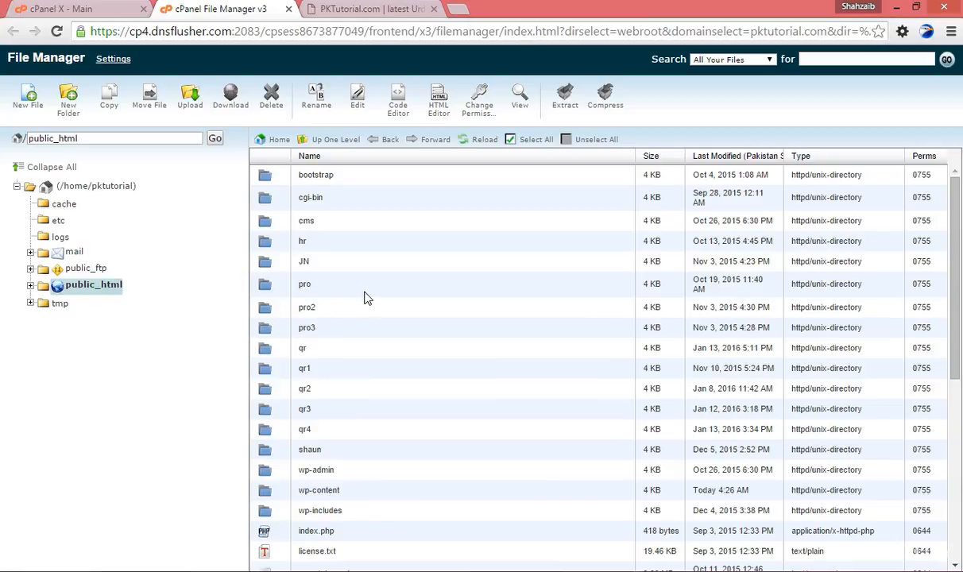
pyautogui.scroll(-2, 361, 300)
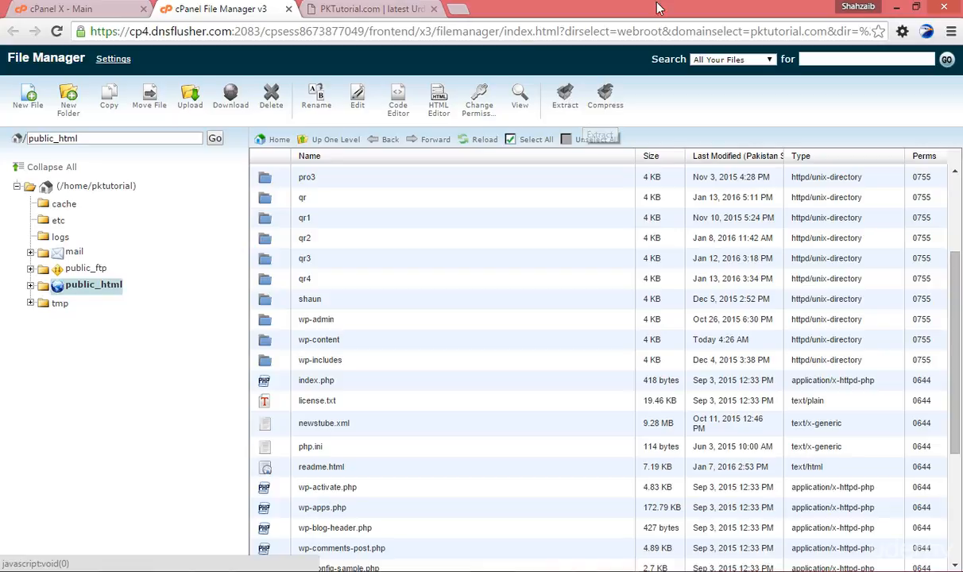
# View the welcome post on the pktutorial.com homepage and return to the file list.
pyautogui.click(369, 9)
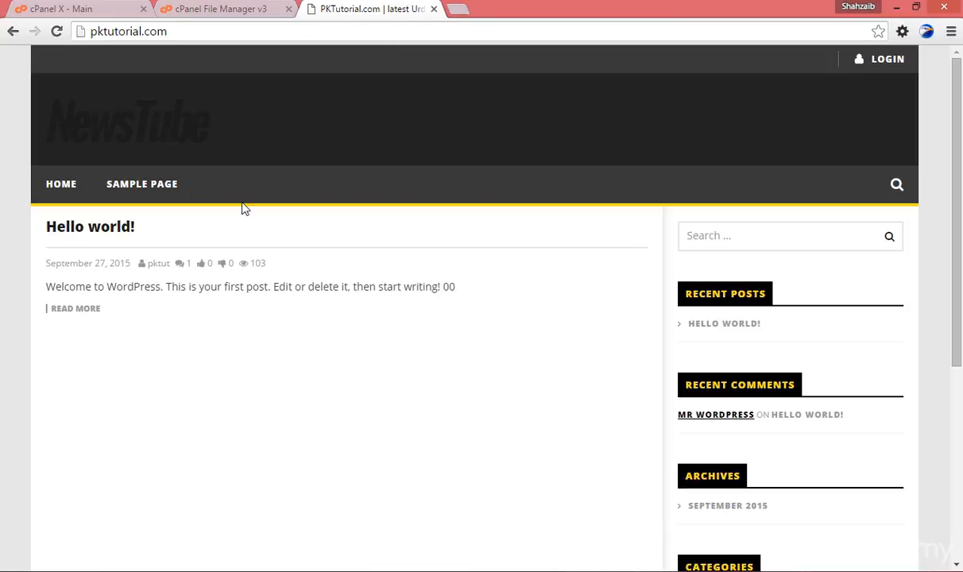
pyautogui.moveTo(95, 287); pyautogui.dragTo(201, 288)
pyautogui.click(231, 278)
pyautogui.click(213, 9)
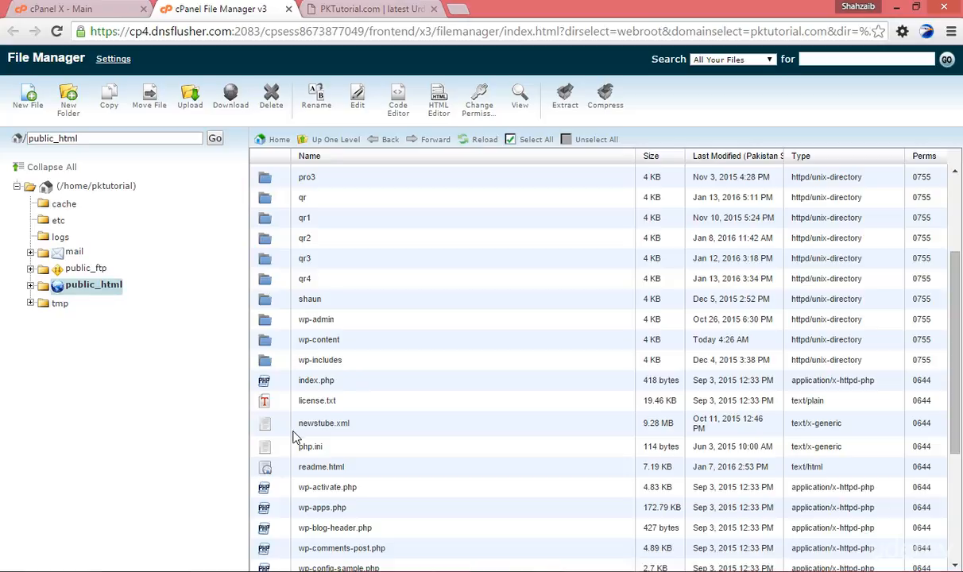
# Look through the site's WordPress files in public_html and select the qr2 folder.
pyautogui.scroll(-1, 307, 431)
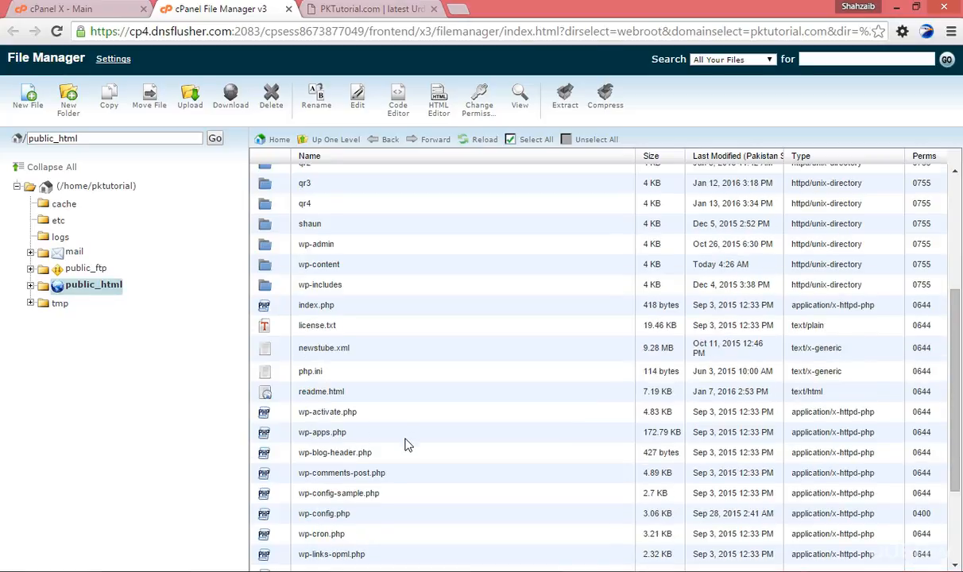
pyautogui.scroll(-2, 396, 458)
pyautogui.scroll(3, 381, 518)
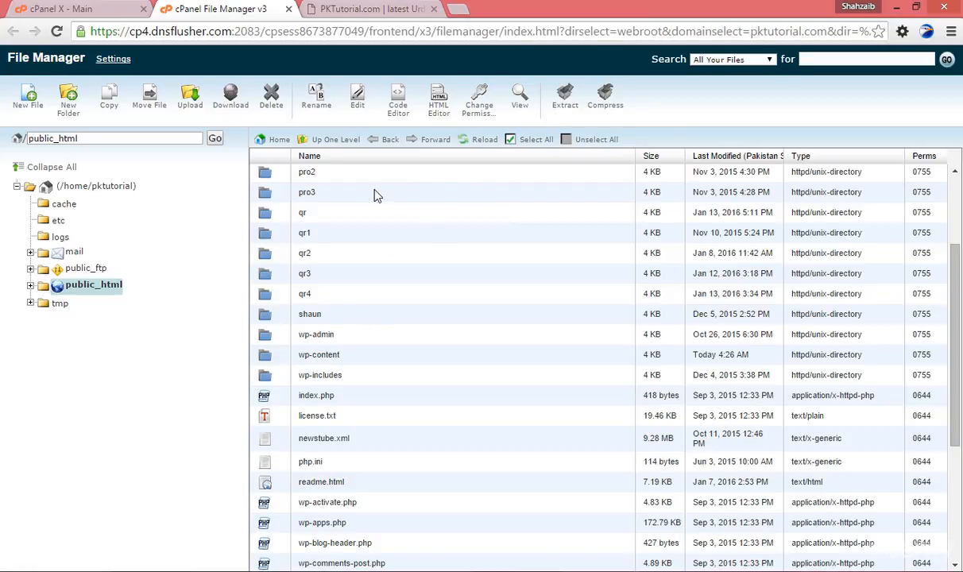
pyautogui.click(297, 212)
pyautogui.click(305, 236)
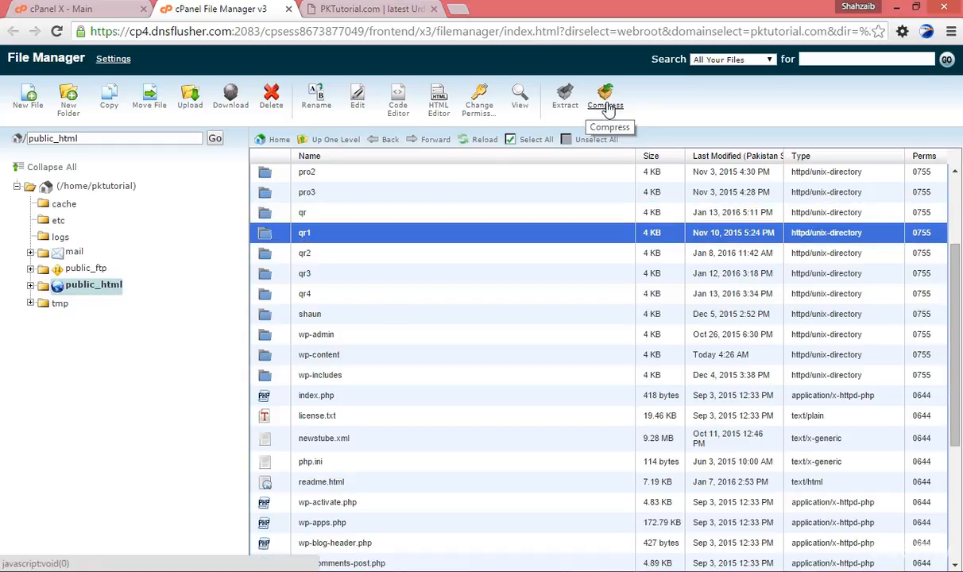
pyautogui.click(322, 255)
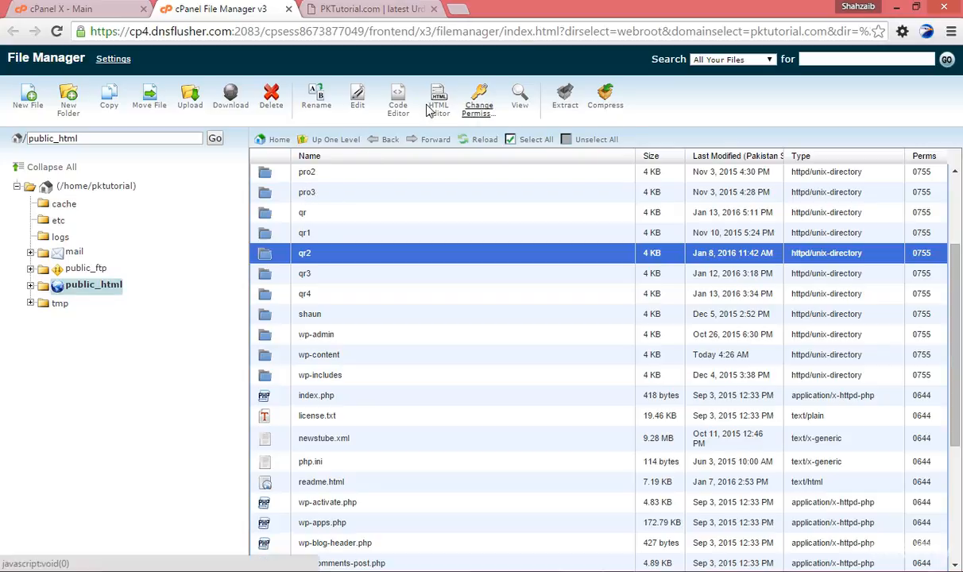
# Create a new file named learn_web.html in public_html.
pyautogui.click(28, 111)
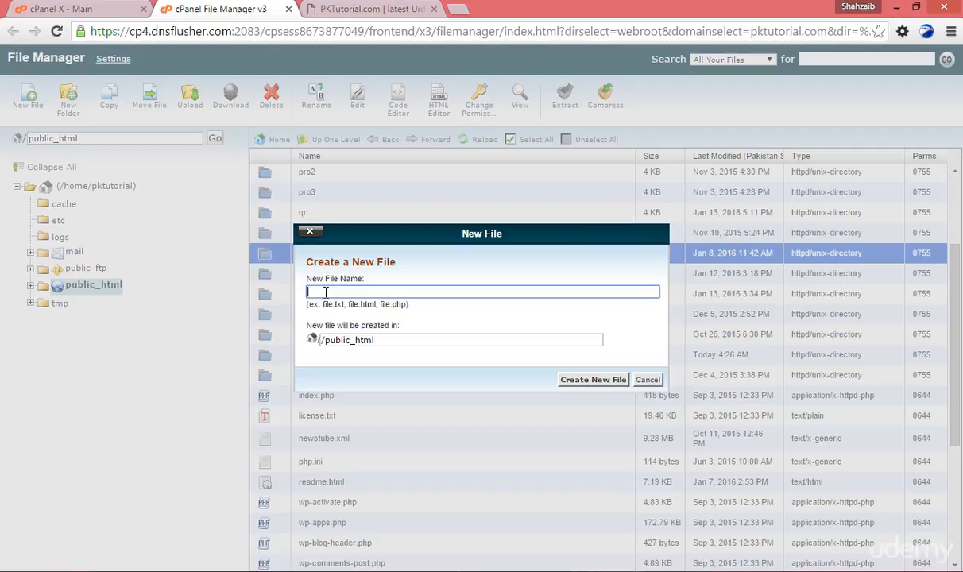
pyautogui.click(325, 292)
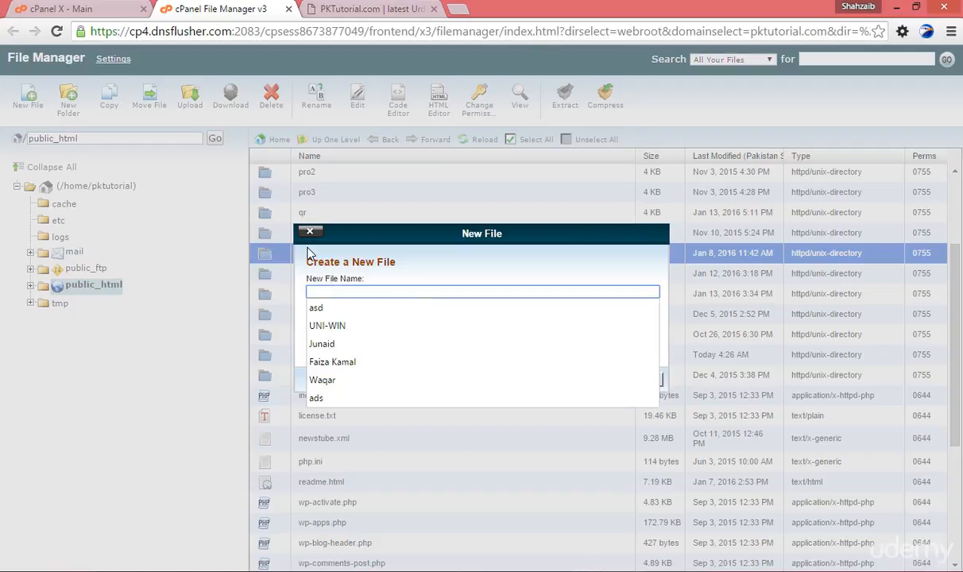
pyautogui.write('new')
pyautogui.press('BackSpace')
pyautogui.press('BackSpace')
pyautogui.press('BackSpace')
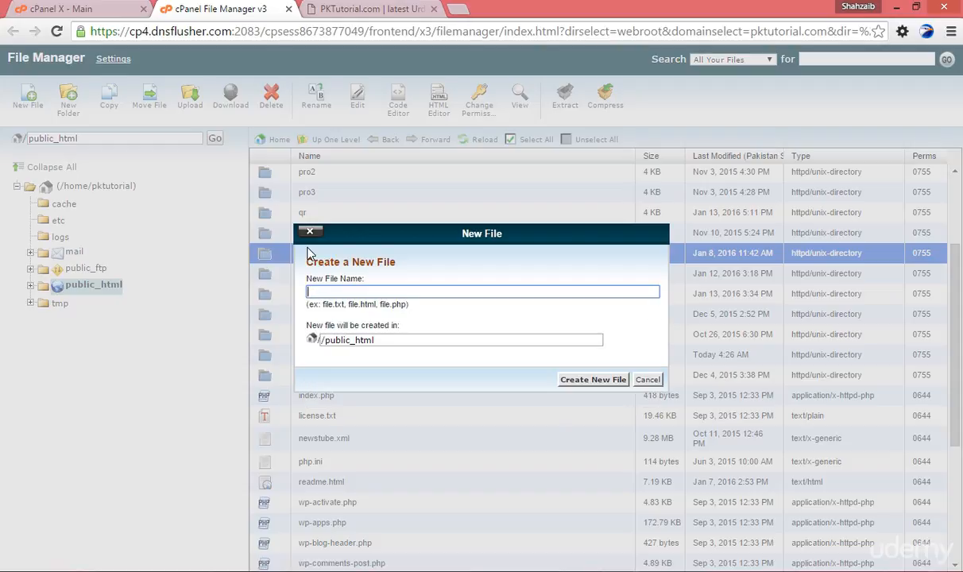
pyautogui.write('lear')
pyautogui.write('n_hosting')
pyautogui.press('BackSpace')
pyautogui.press('BackSpace')
pyautogui.press('BackSpace')
pyautogui.press('BackSpace')
pyautogui.press('BackSpace')
pyautogui.write('web.html')
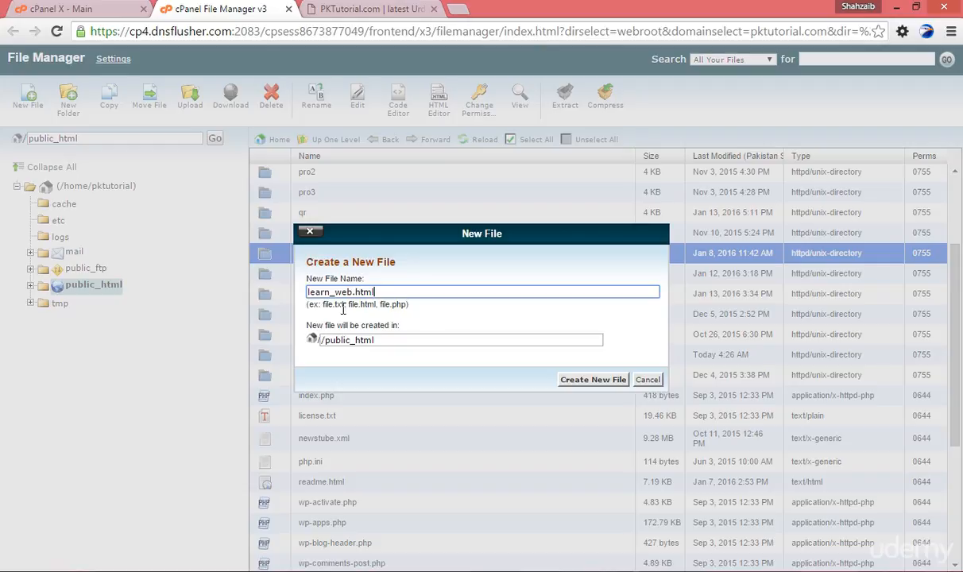
pyautogui.moveTo(391, 305); pyautogui.dragTo(409, 305)
pyautogui.click(387, 296)
pyautogui.click(585, 387)
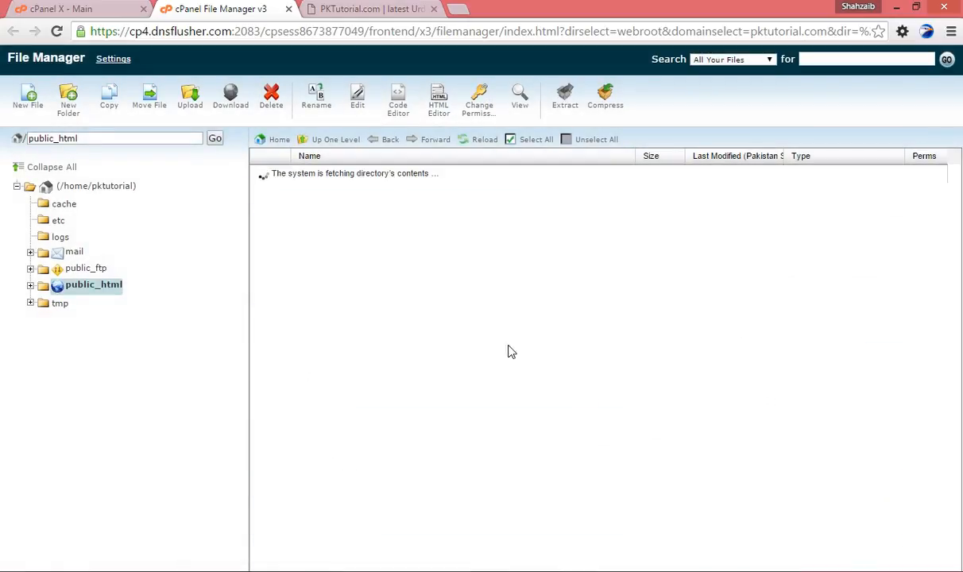
# Open learn_web.html in the HTML Editor with utf-8 encoding.
pyautogui.scroll(-2, 384, 273)
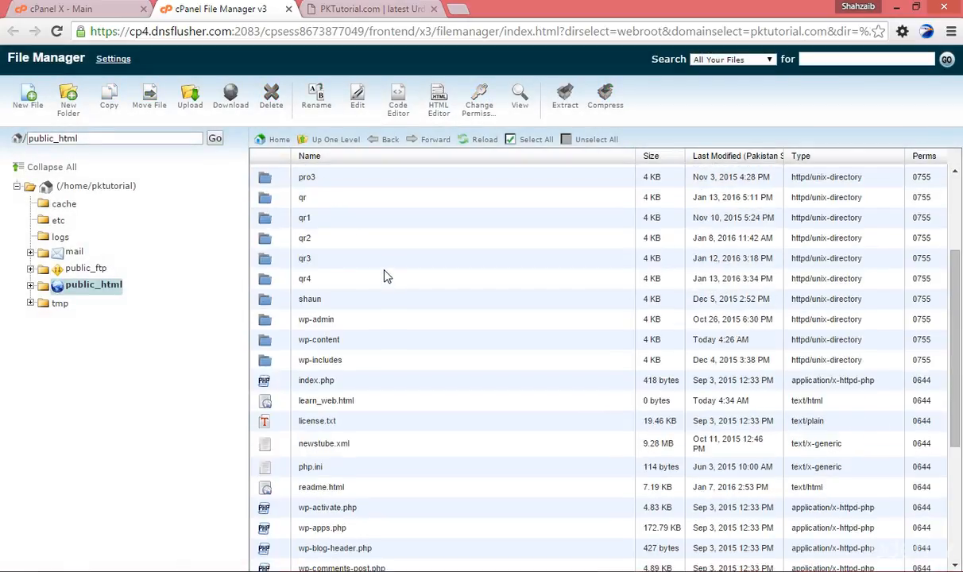
pyautogui.doubleClick(327, 400)
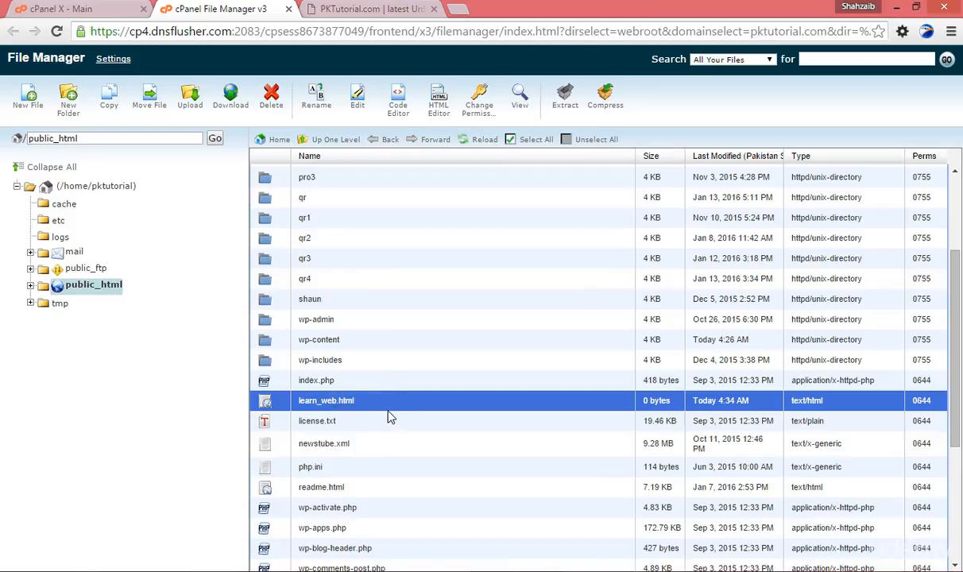
pyautogui.click(447, 121)
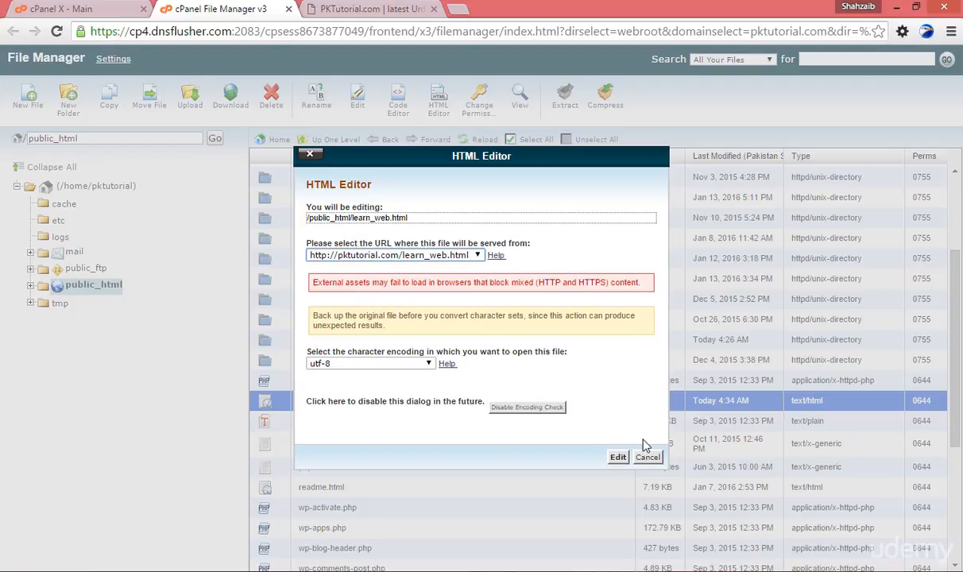
pyautogui.click(620, 459)
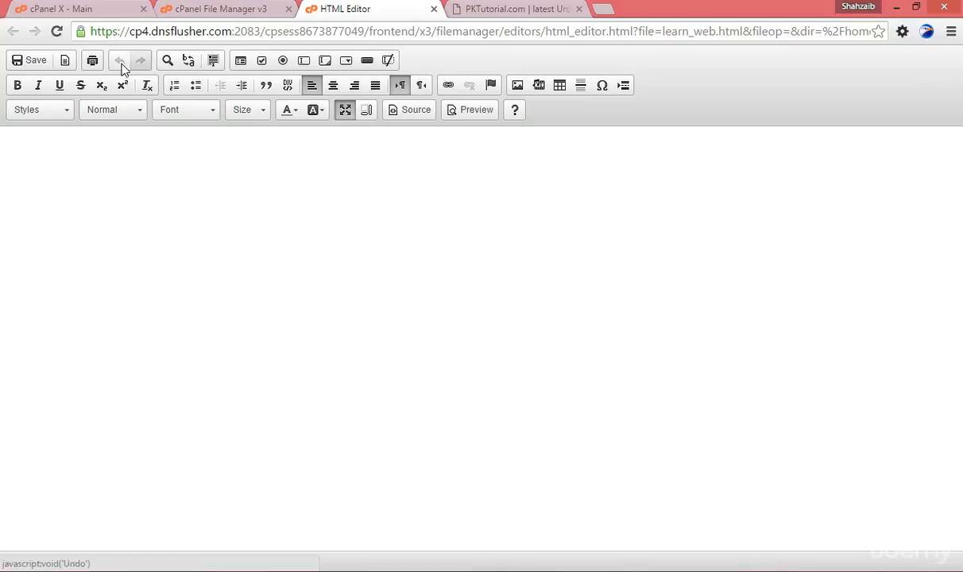
pyautogui.click(96, 208)
pyautogui.write('sd')
pyautogui.press('BackSpace')
pyautogui.press('BackSpace')
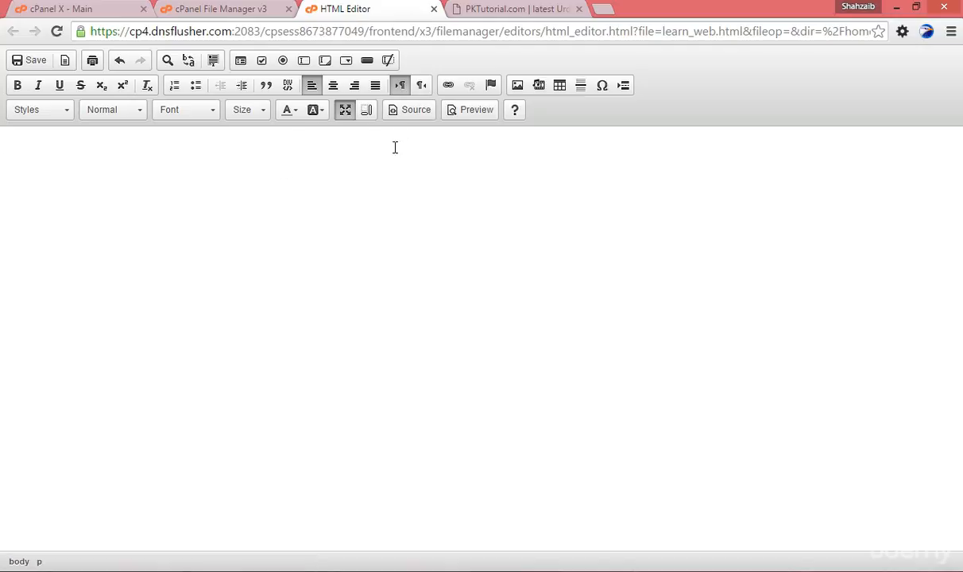
# Show the page's HTML source and set its title to "Learn The Web Hosting".
pyautogui.click(408, 117)
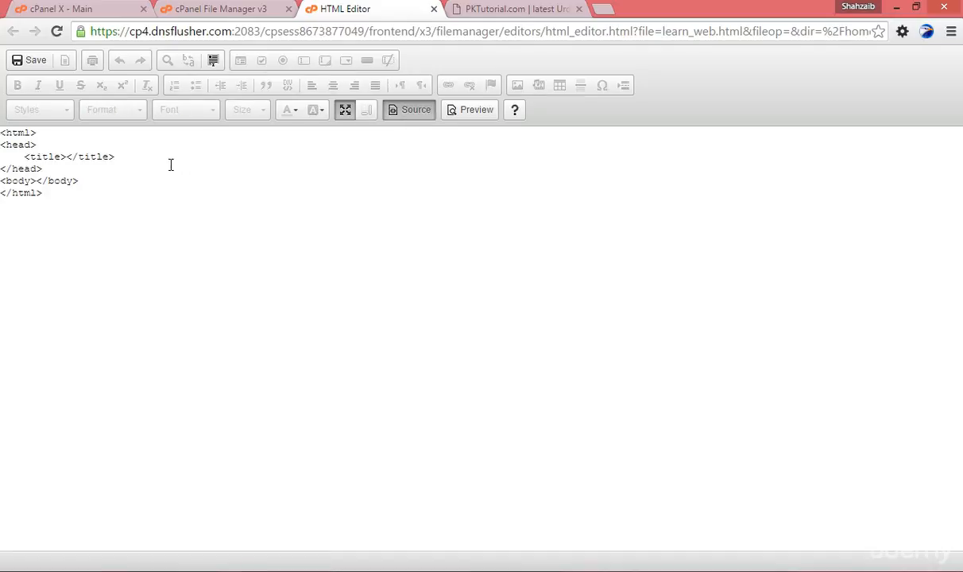
pyautogui.click(68, 157)
pyautogui.write('Learn ')
pyautogui.write('The Web Hosting')
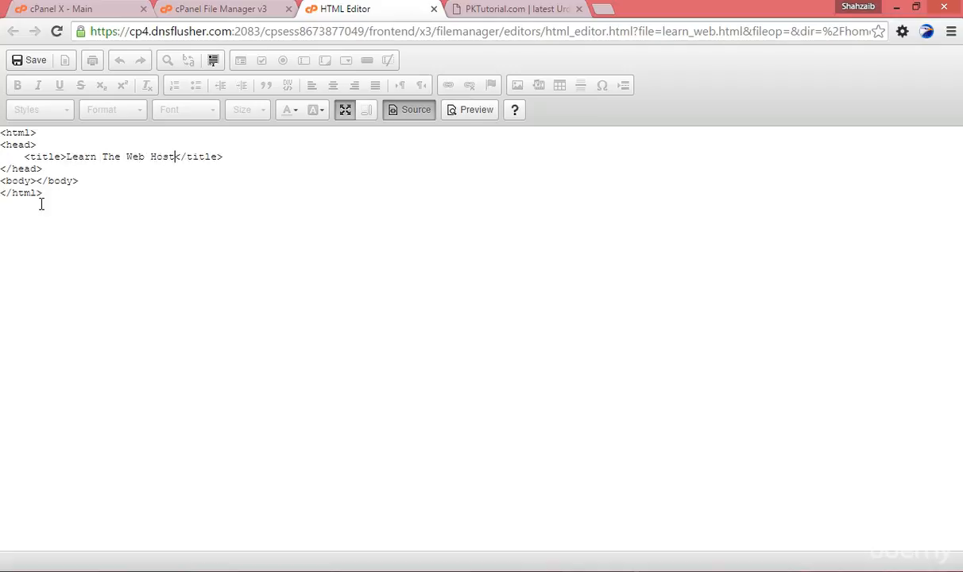
# Add a div containing "I love it!" on its own line inside the body and save the file.
pyautogui.press('Left')
pyautogui.press('Left')
pyautogui.press('Left')
pyautogui.press('Left')
pyautogui.press('Left')
pyautogui.press('Return')
pyautogui.press('Return')
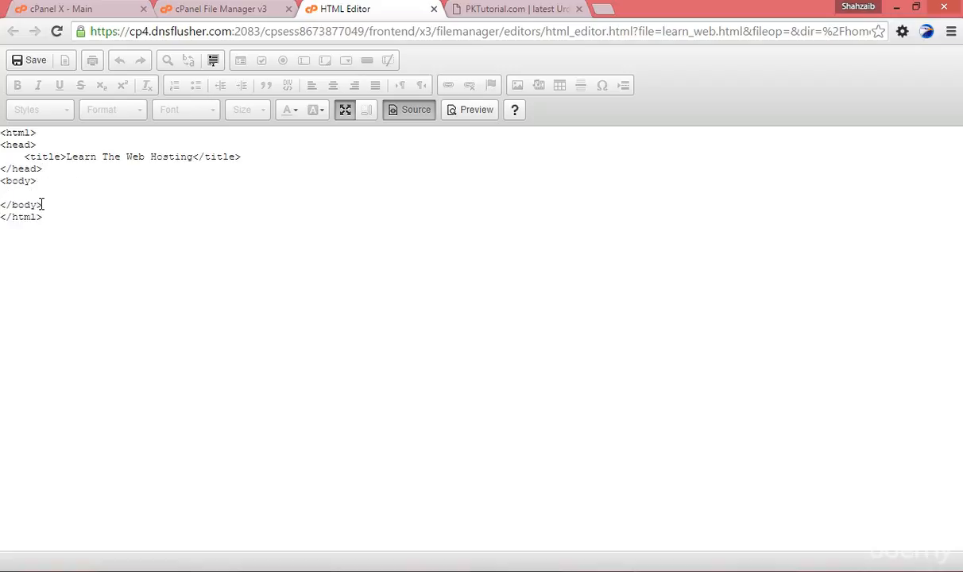
pyautogui.click(55, 190)
pyautogui.write('<div></div>')
pyautogui.click(54, 193)
pyautogui.write('I love it!')
pyautogui.click(33, 62)
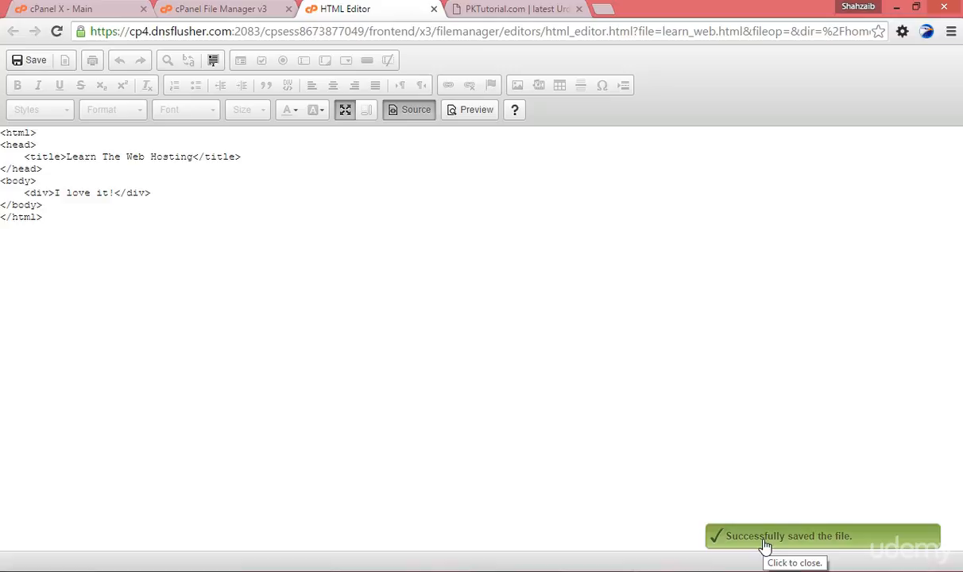
# View the contents of learn_web.html from the File Manager list.
pyautogui.click(226, 9)
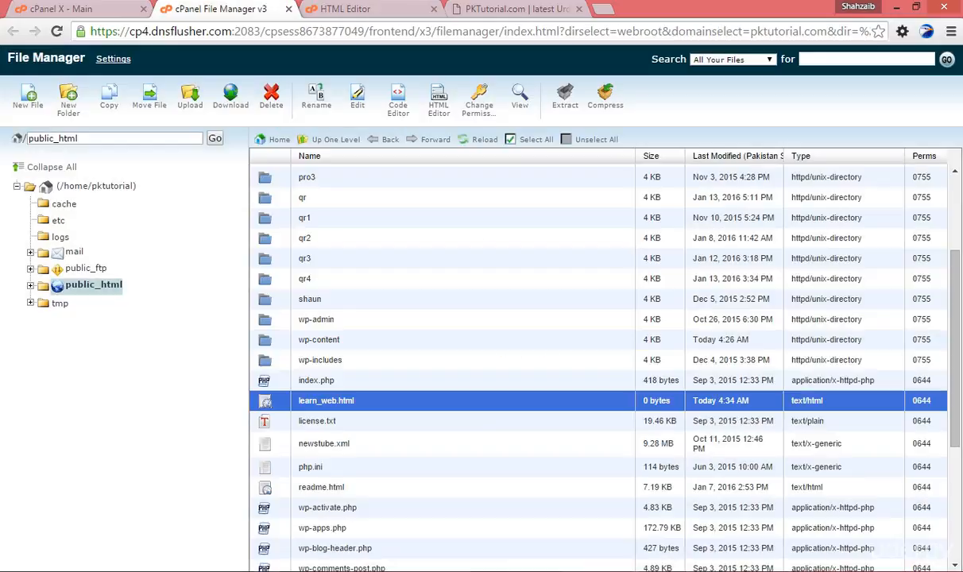
pyautogui.rightClick(371, 409)
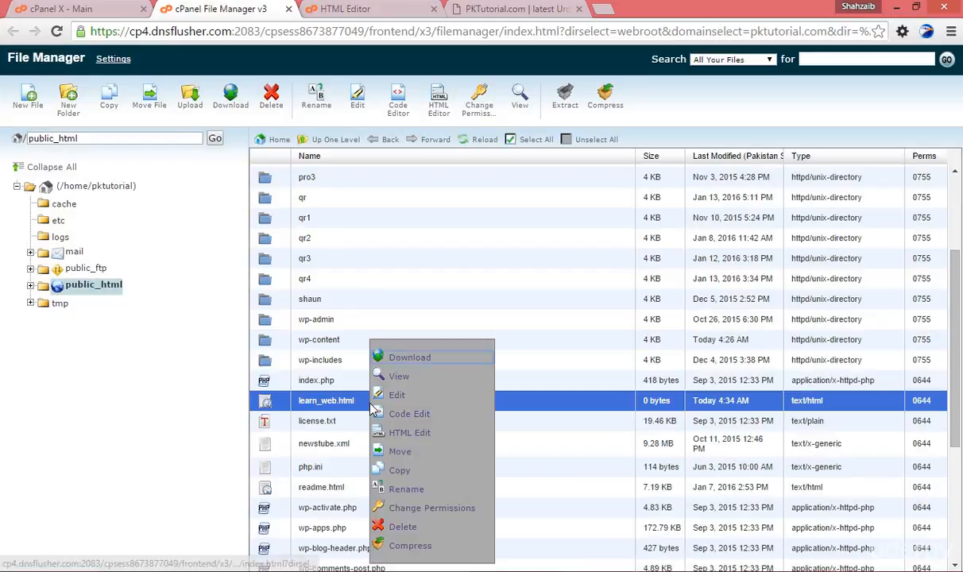
pyautogui.click(412, 384)
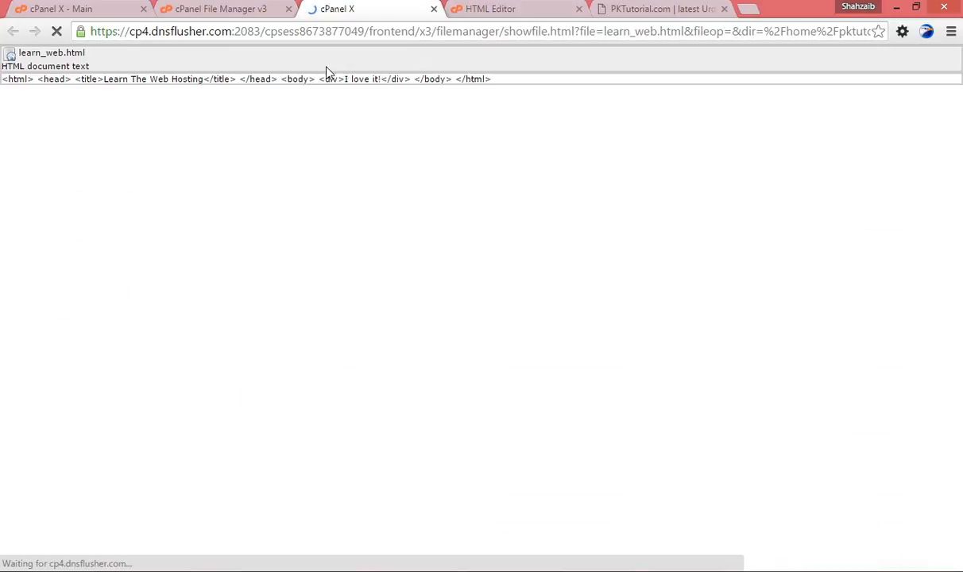
# Examine the HTML code of learn_web.html in the file viewer and close the viewer.
pyautogui.moveTo(8, 78); pyautogui.dragTo(142, 79)
pyautogui.click(254, 78)
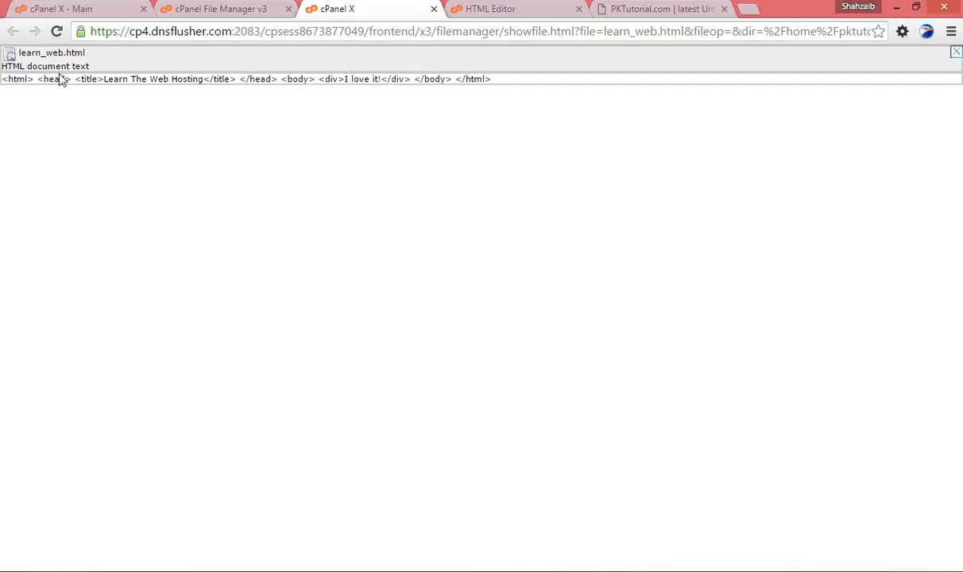
pyautogui.click(955, 51)
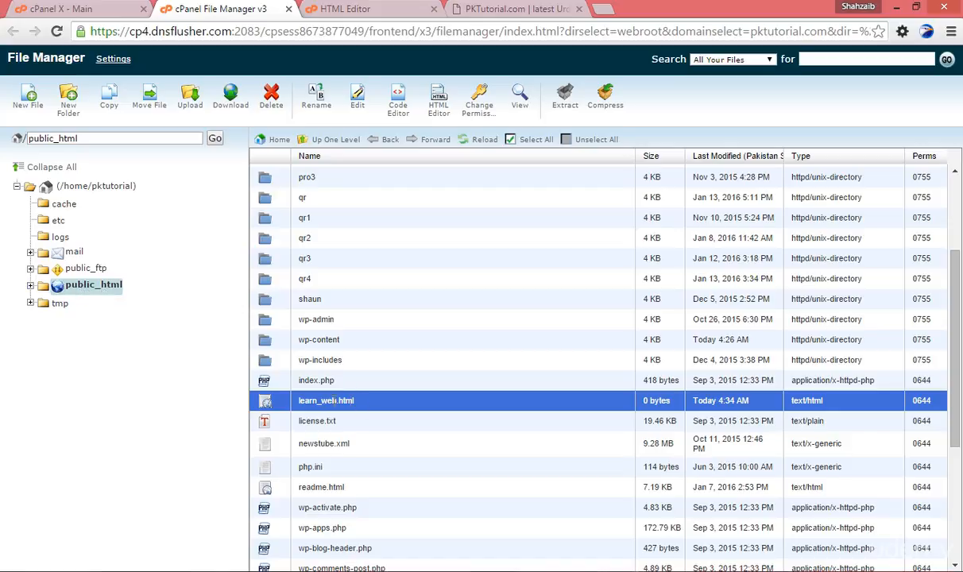
# Load pktutorial.com/learn_web.html in the browser tab showing the live website.
pyautogui.moveTo(360, 407); pyautogui.dragTo(294, 401)
pyautogui.click(482, 8)
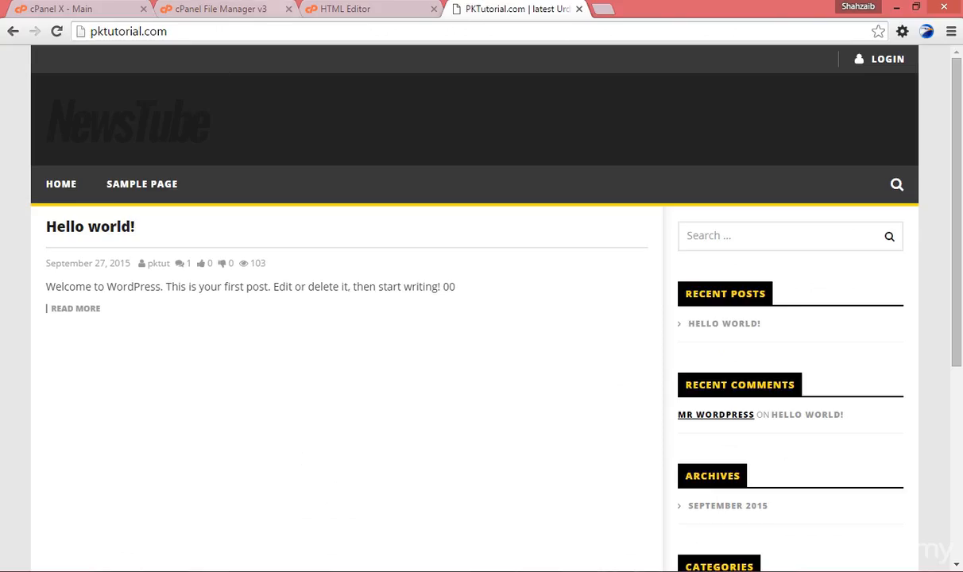
pyautogui.click(243, 8)
pyautogui.click(475, 8)
pyautogui.click(196, 31)
pyautogui.click(197, 29)
pyautogui.write('/')
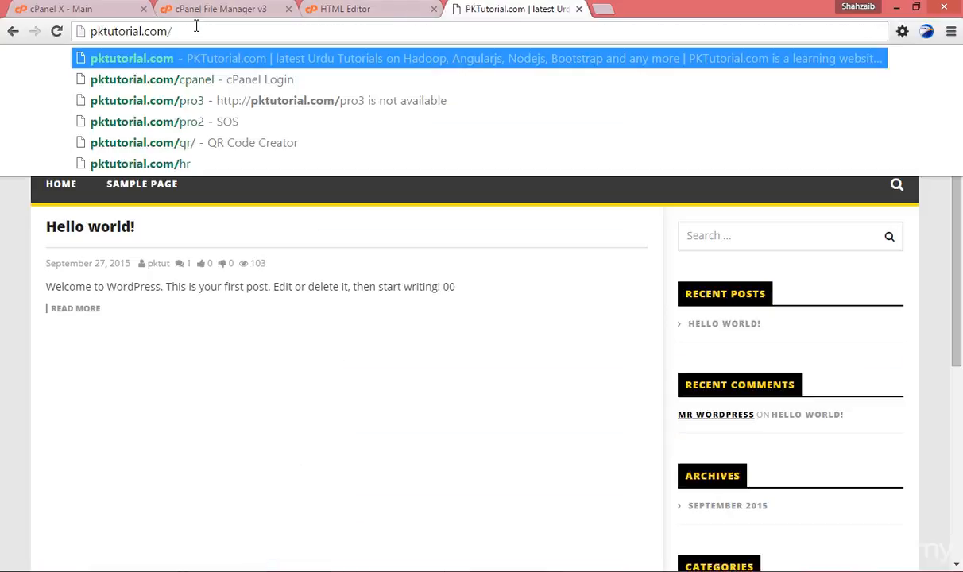
pyautogui.write('l')
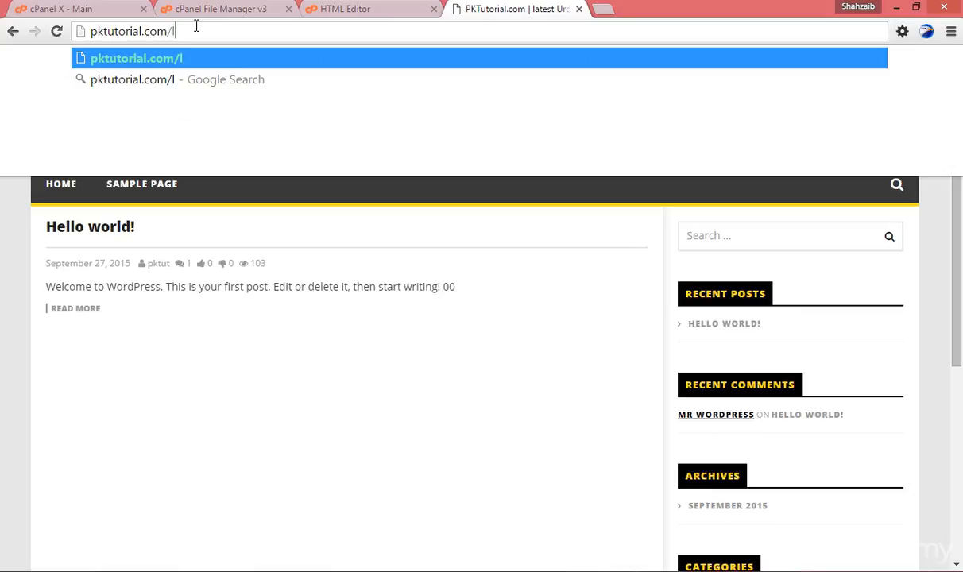
pyautogui.write('earn_html')
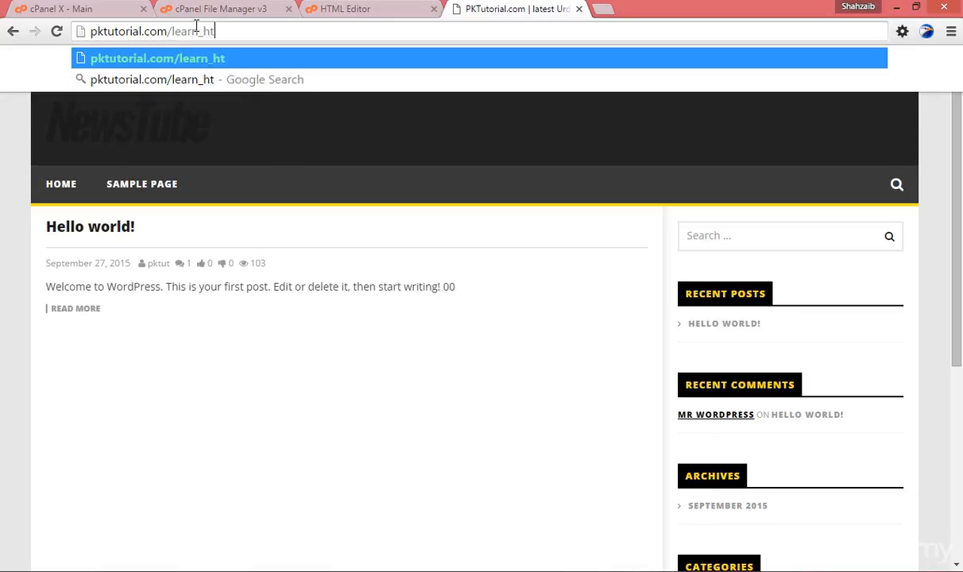
pyautogui.press('BackSpace')
pyautogui.press('BackSpace')
pyautogui.press('BackSpace')
pyautogui.press('BackSpace')
pyautogui.write('web')
pyautogui.press('BackSpace')
pyautogui.write('.')
pyautogui.press('BackSpace')
pyautogui.press('BackSpace')
pyautogui.write('b')
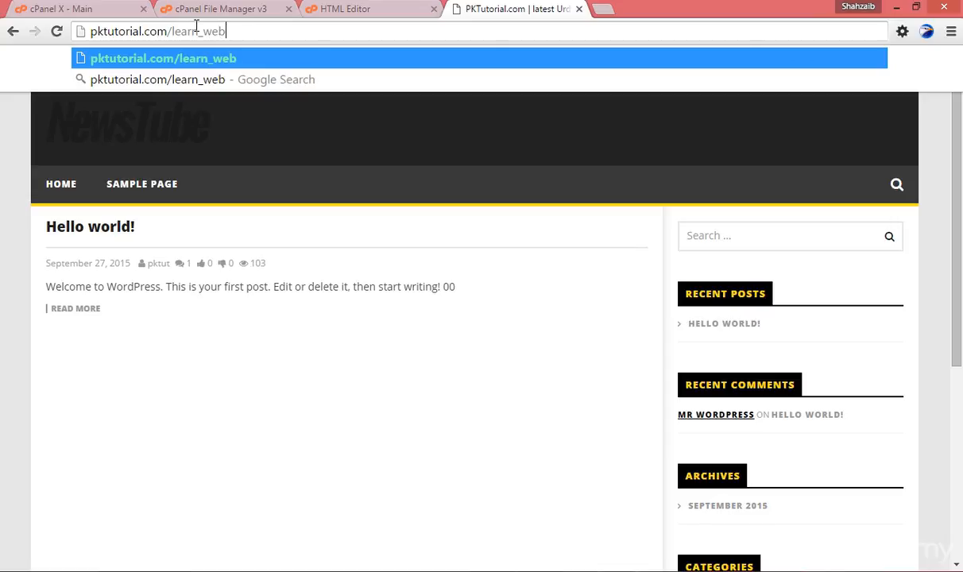
pyautogui.write('.html')
pyautogui.press('Return')
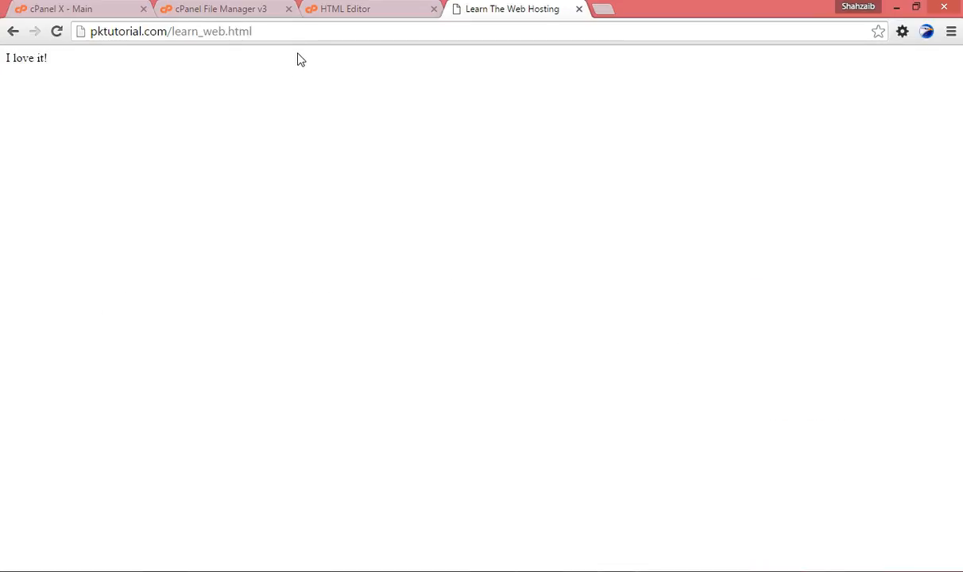
# Compare the text on the live page with its source in the HTML Editor.
pyautogui.moveTo(7, 55); pyautogui.dragTo(98, 58)
pyautogui.click(53, 57)
pyautogui.click(345, 9)
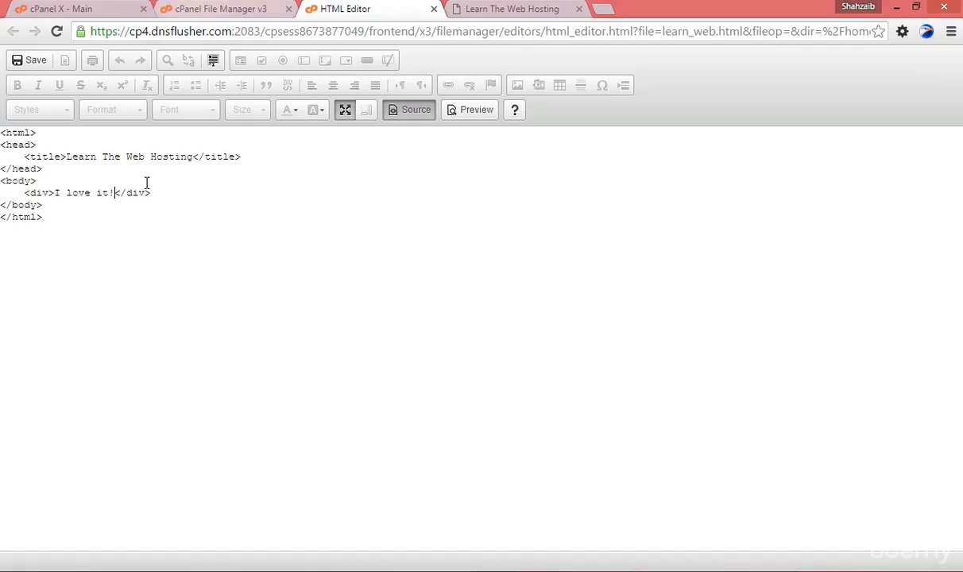
pyautogui.click(508, 9)
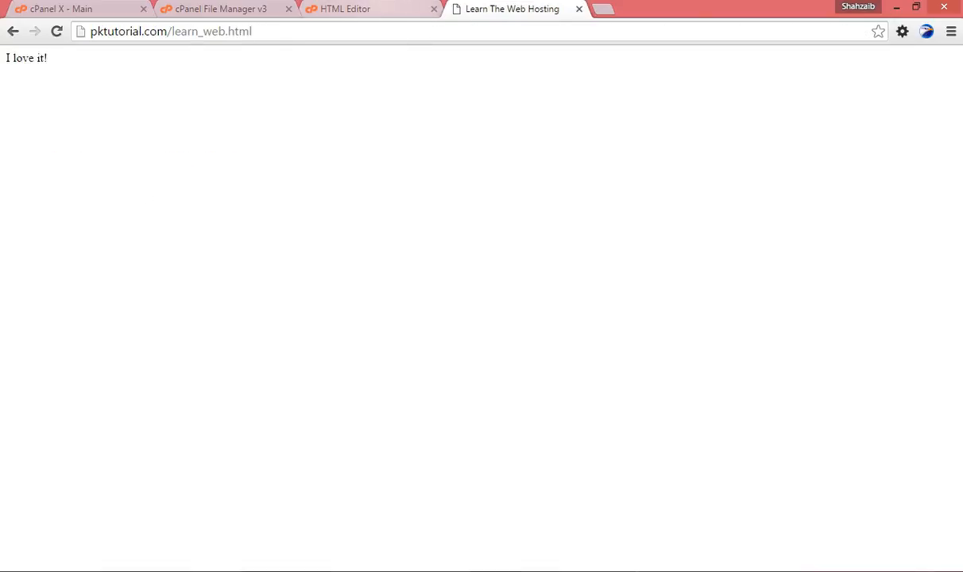
# Append "This is an impressive way to work" after "I love it!" inside the div in the HTML Editor and save the file.
pyautogui.hotkey('ctrl', 'shift', 'Tab')
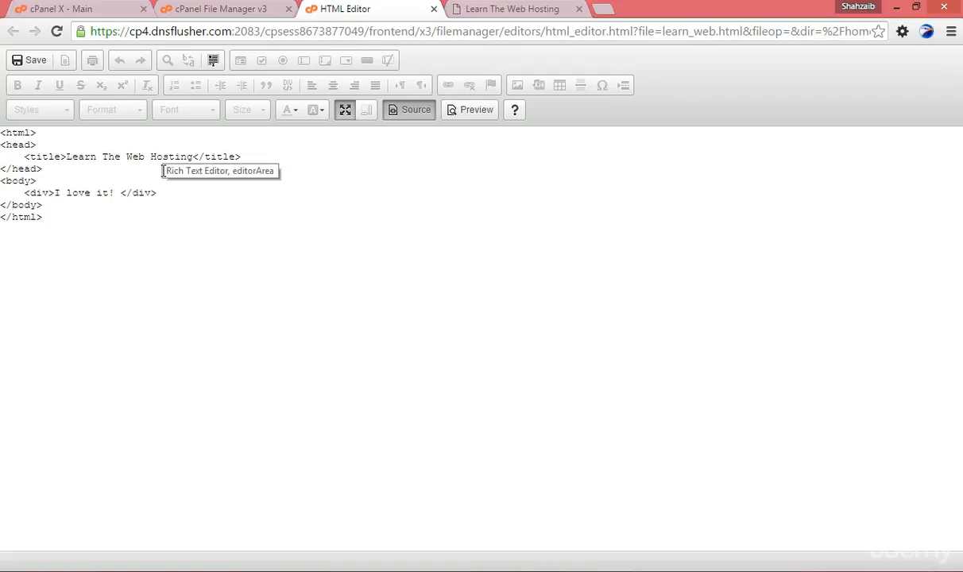
pyautogui.write('This is t')
pyautogui.press('BackSpace')
pyautogui.write('na imp')
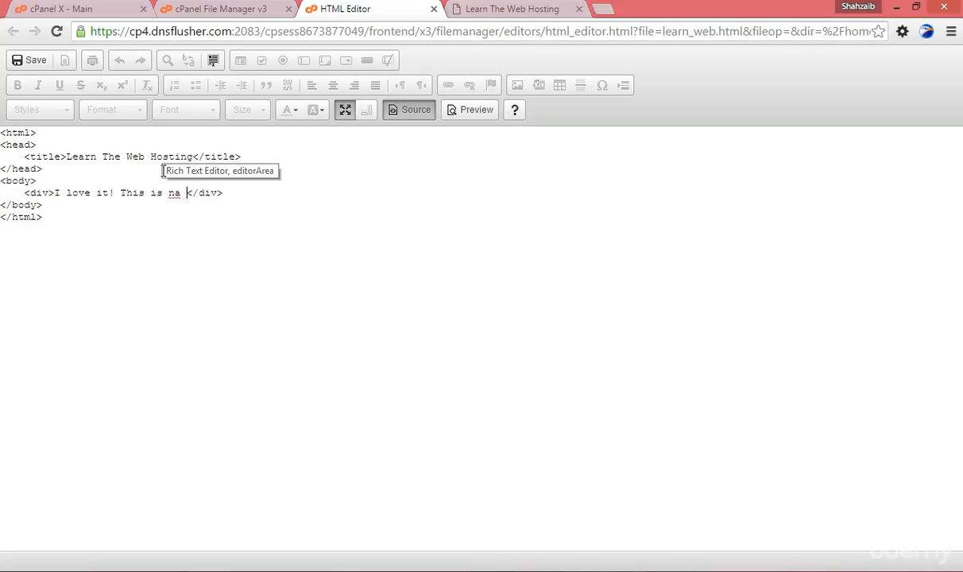
pyautogui.press('BackSpace')
pyautogui.press('BackSpace')
pyautogui.press('BackSpace')
pyautogui.press('BackSpace')
pyautogui.press('BackSpace')
pyautogui.press('BackSpace')
pyautogui.write('an imp')
pyautogui.write('ressive way tow')
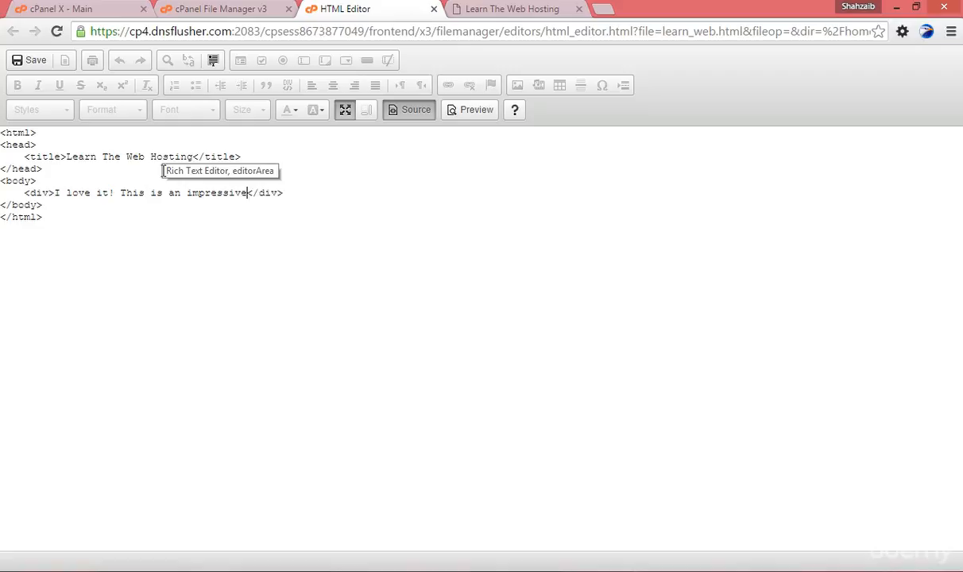
pyautogui.press('BackSpace')
pyautogui.write('wor')
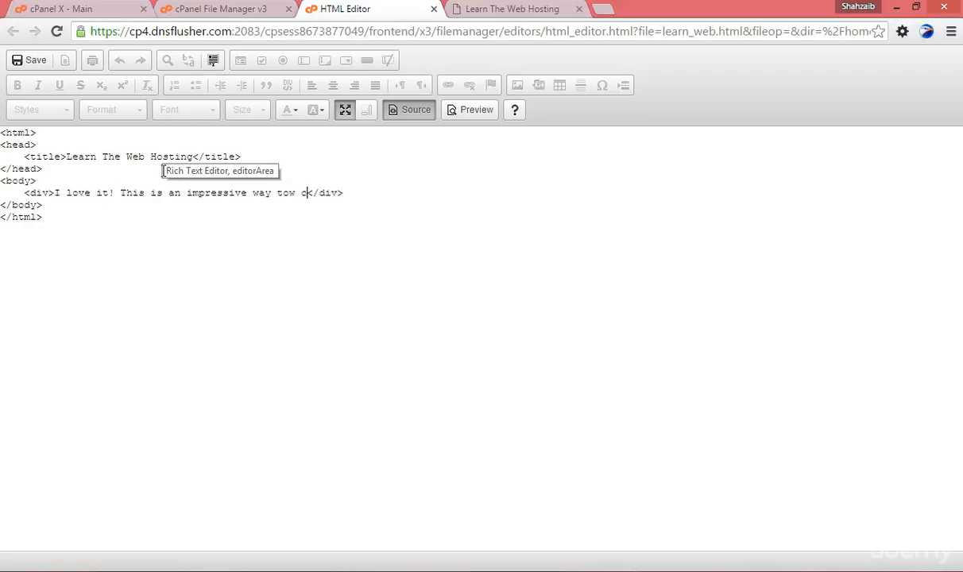
pyautogui.write('k')
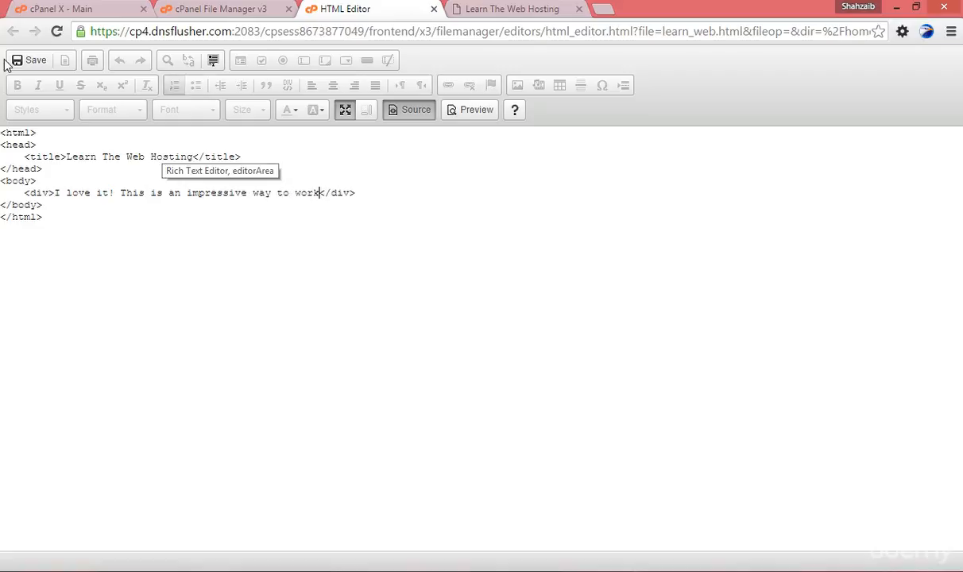
pyautogui.click(29, 59)
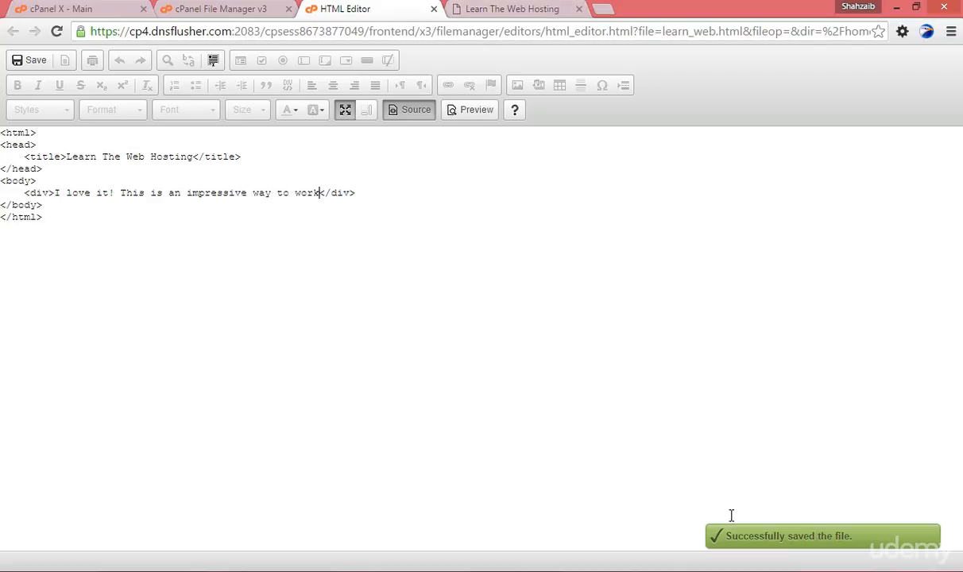
# Reload the live learn_web.html page, and check the HTML Editor's preview of it before closing that preview.
pyautogui.click(512, 8)
pyautogui.click(57, 31)
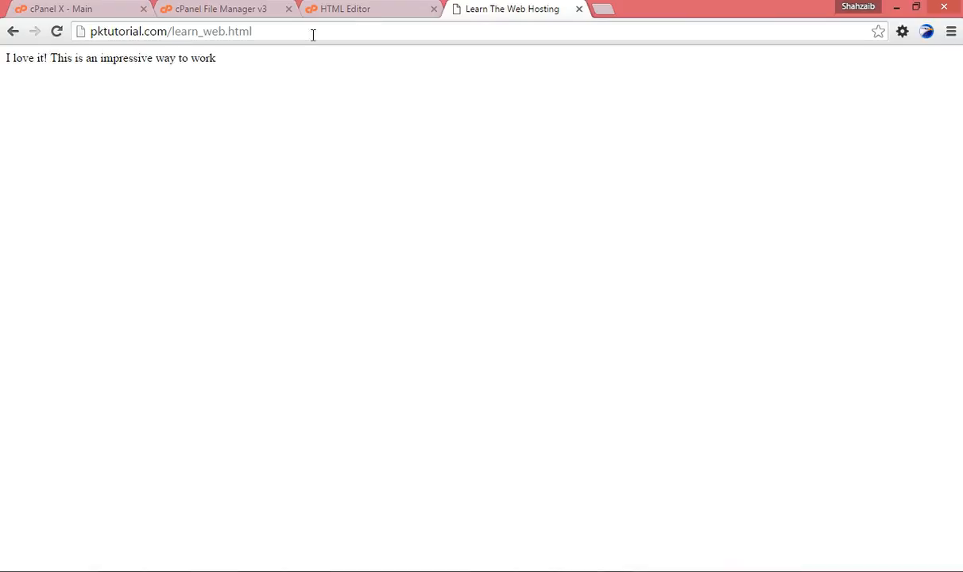
pyautogui.click(353, 12)
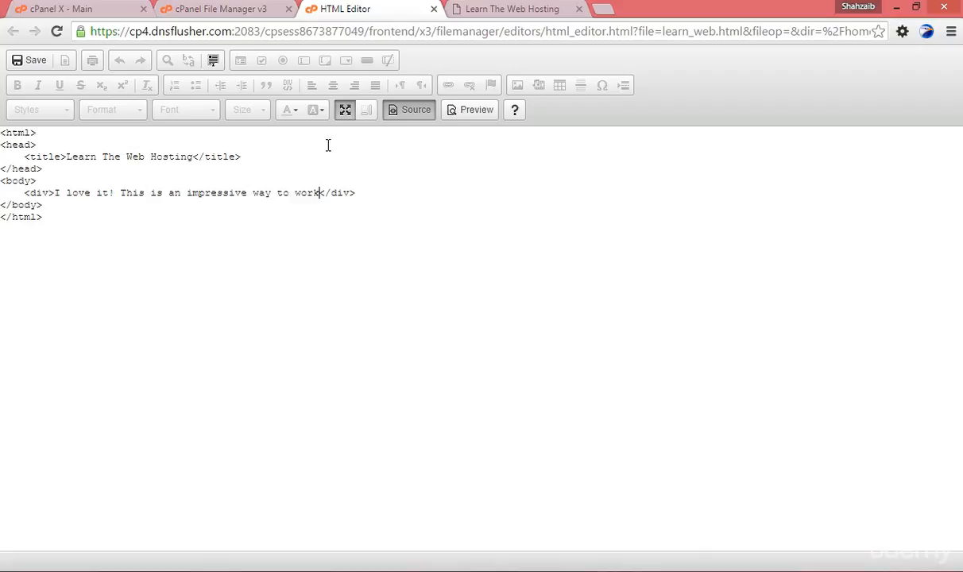
pyautogui.click(466, 119)
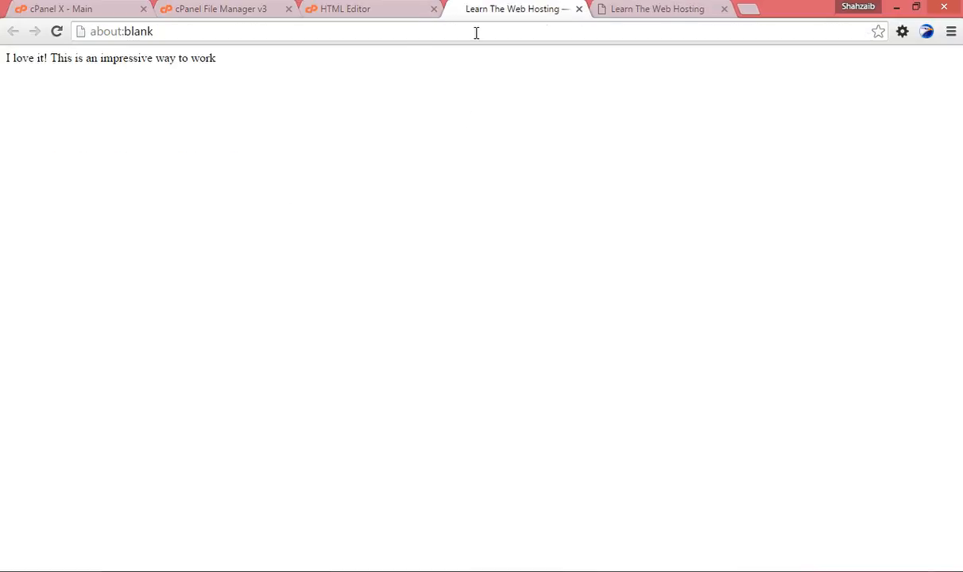
pyautogui.click(580, 9)
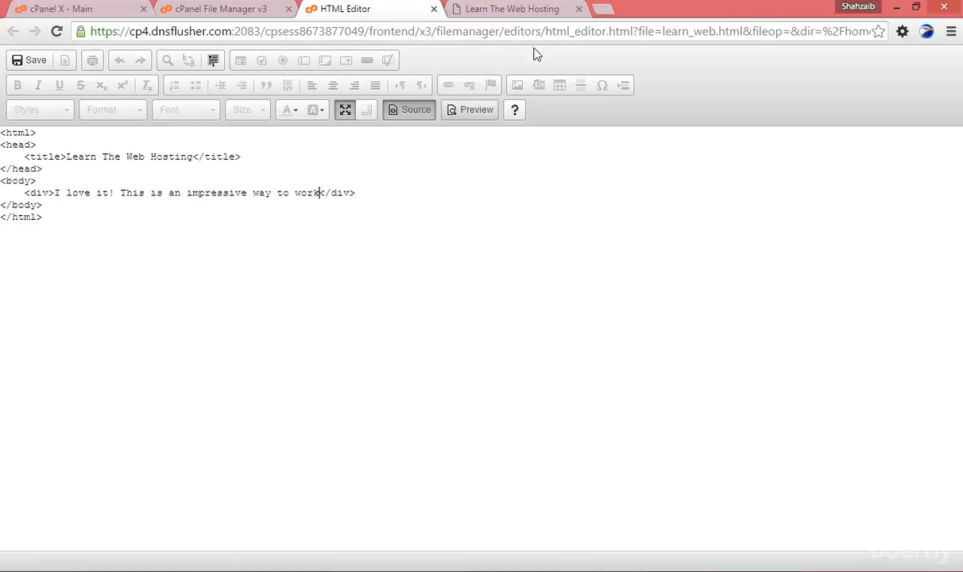
# Switch the HTML Editor from source to visual view and look at the rendered text.
pyautogui.click(415, 117)
pyautogui.click(48, 140)
pyautogui.click(100, 140)
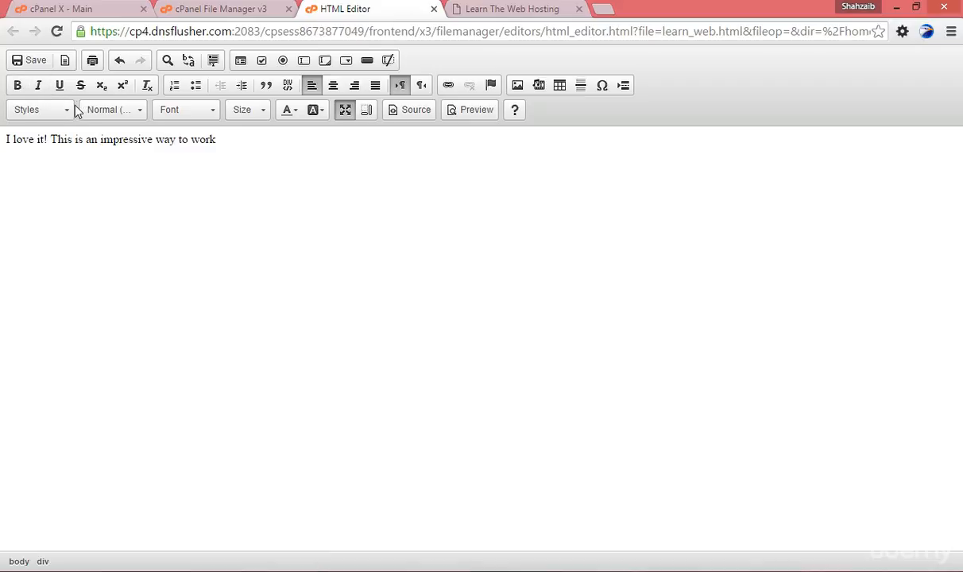
# Close the HTML Editor and open learn_web.html from File Manager in the Code Editor with utf-8 encoding.
pyautogui.click(434, 10)
pyautogui.click(228, 15)
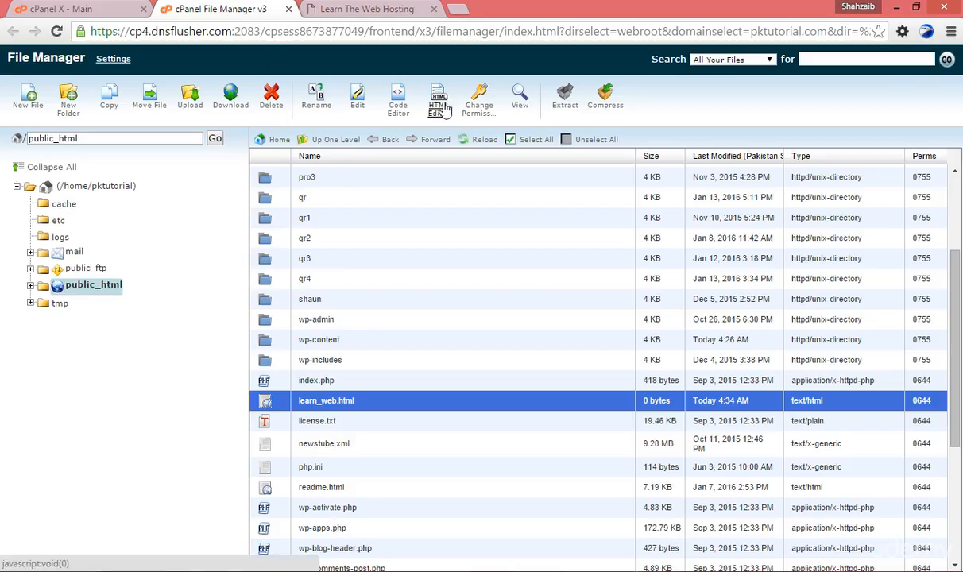
pyautogui.click(399, 118)
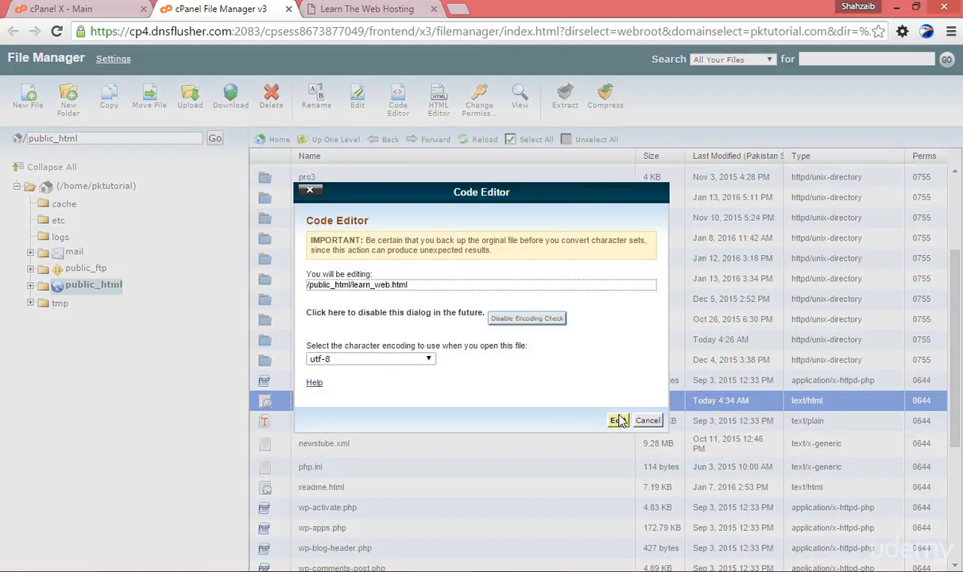
pyautogui.click(618, 421)
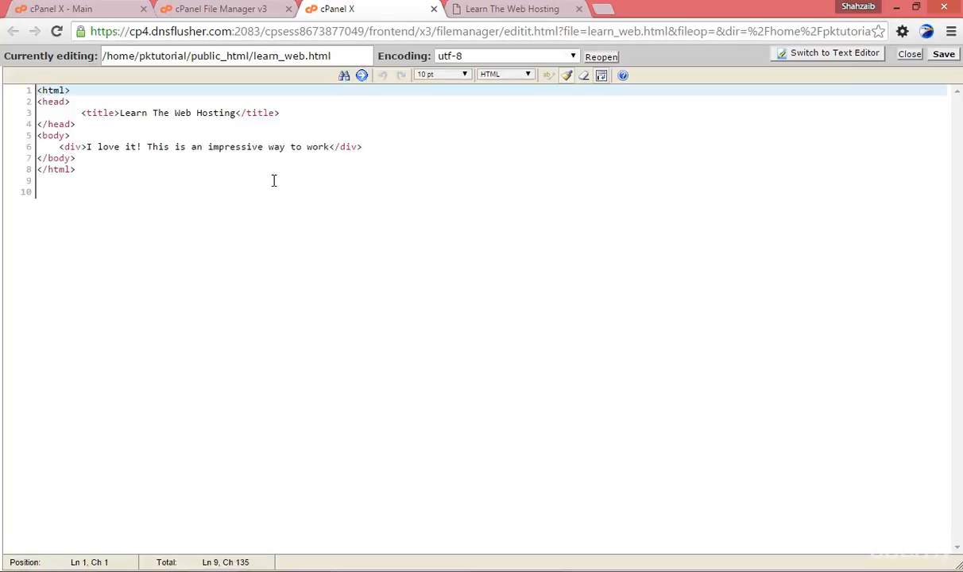
# Examine the indentation and line layout of the page's HTML in the Code Editor.
pyautogui.click(111, 166)
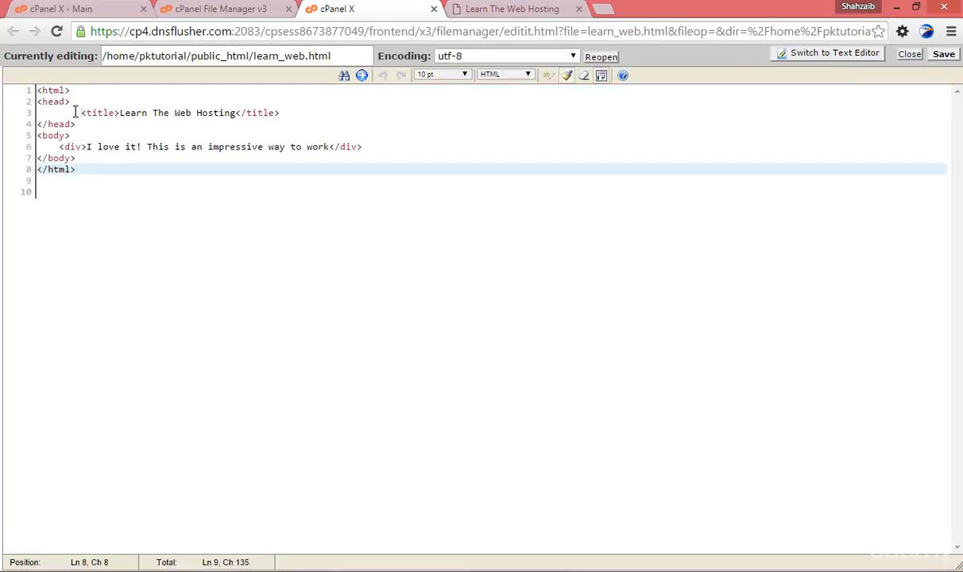
pyautogui.moveTo(79, 112); pyautogui.dragTo(57, 113)
pyautogui.click(96, 144)
pyautogui.click(58, 147)
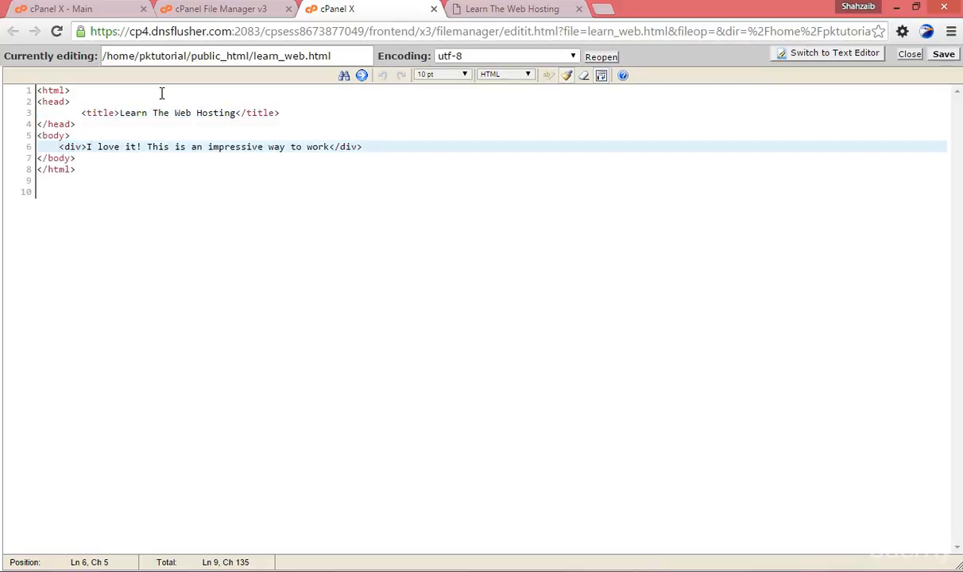
pyautogui.click(93, 170)
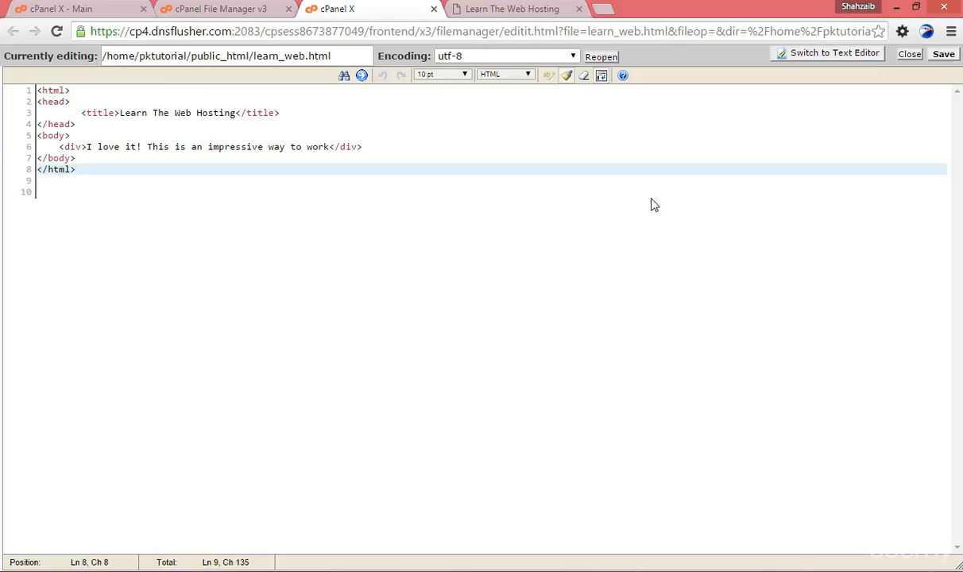
pyautogui.hotkey('ctrl', 'Home')
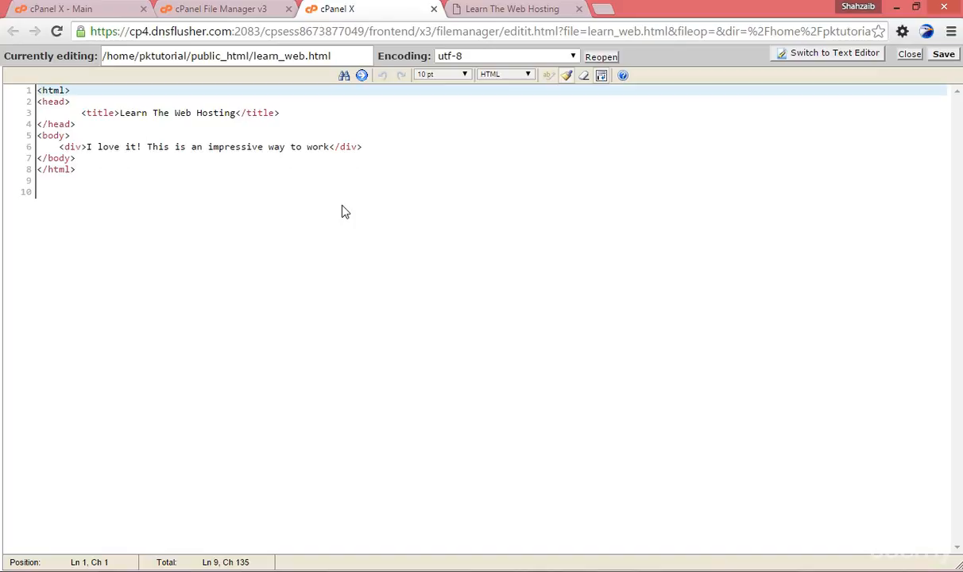
# View the page's code in the plain Text Editor and return to the Code Editor.
pyautogui.click(835, 53)
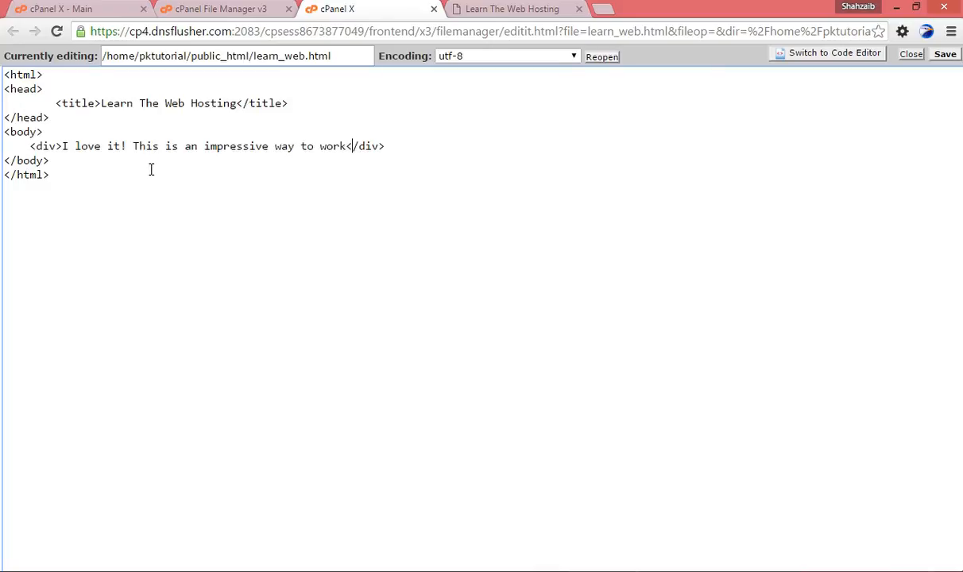
pyautogui.moveTo(163, 178); pyautogui.dragTo(3, 80)
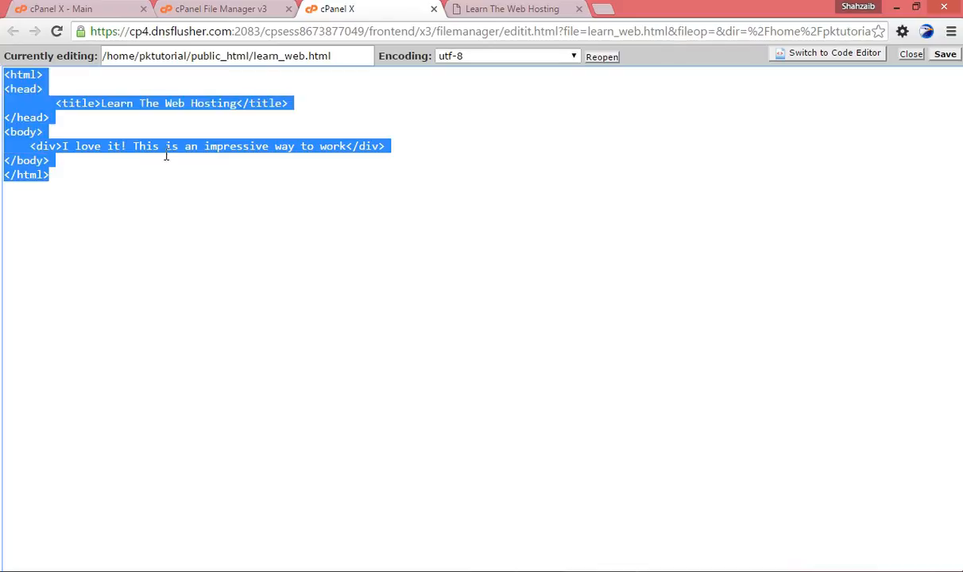
pyautogui.click(834, 53)
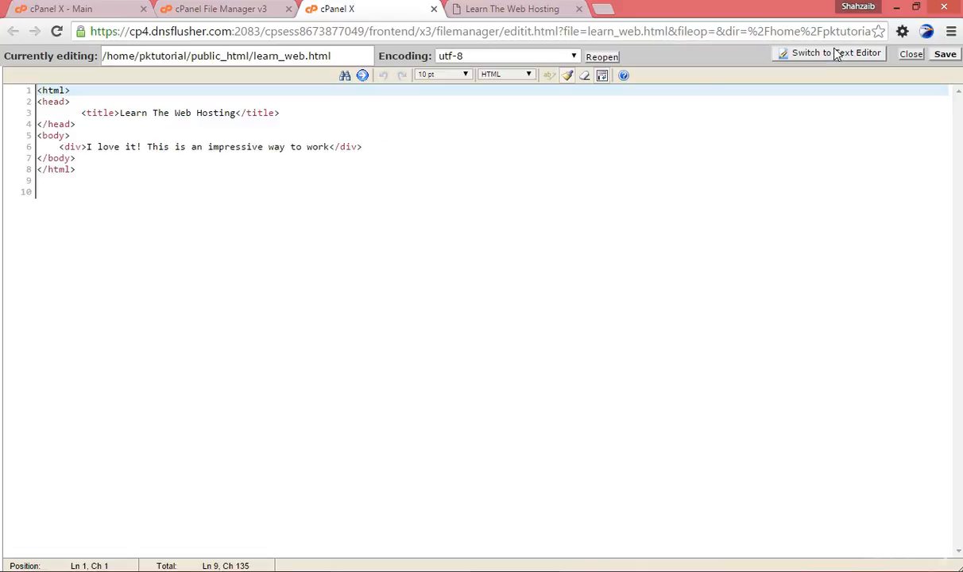
# Add a paragraph containing "The second Paragraph!" on a new line below the div and save the file.
pyautogui.click(295, 152)
pyautogui.click(375, 146)
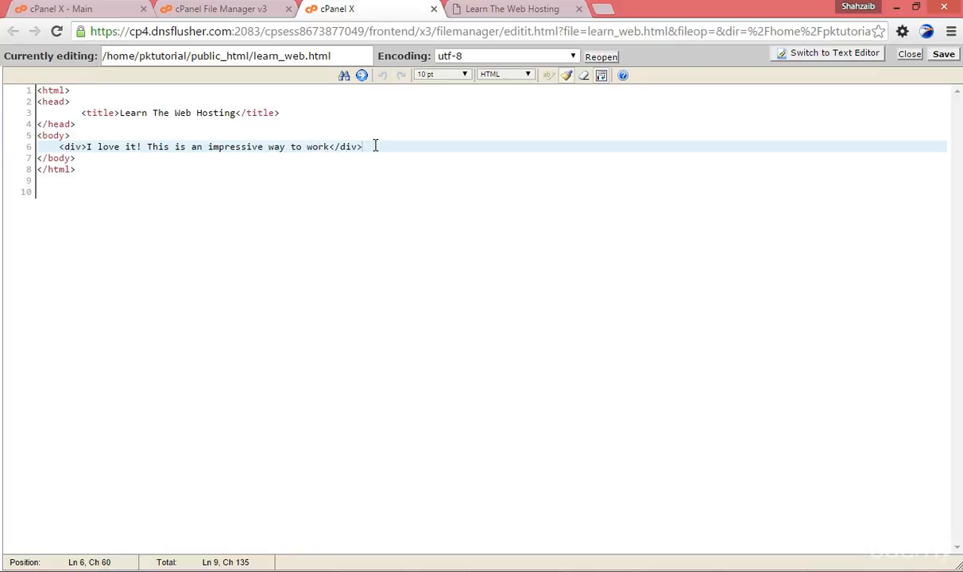
pyautogui.press('Return')
pyautogui.write('<p></p>')
pyautogui.write('The se')
pyautogui.write('cond ')
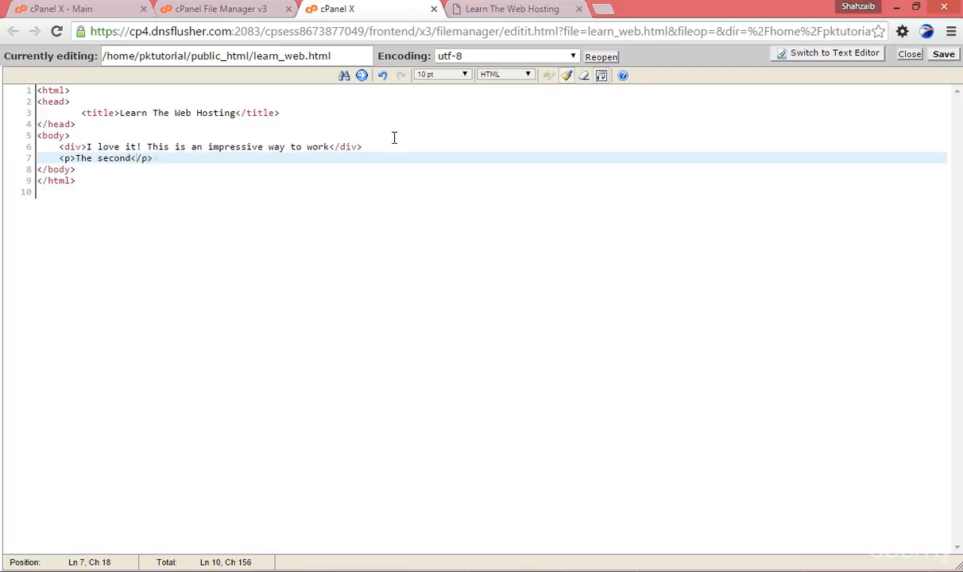
pyautogui.write('Paragraph!')
pyautogui.click(943, 55)
# Reload pktutorial.com/learn_web.html on the live site and compare the page with its code in the Code Editor.
pyautogui.click(512, 8)
pyautogui.click(338, 9)
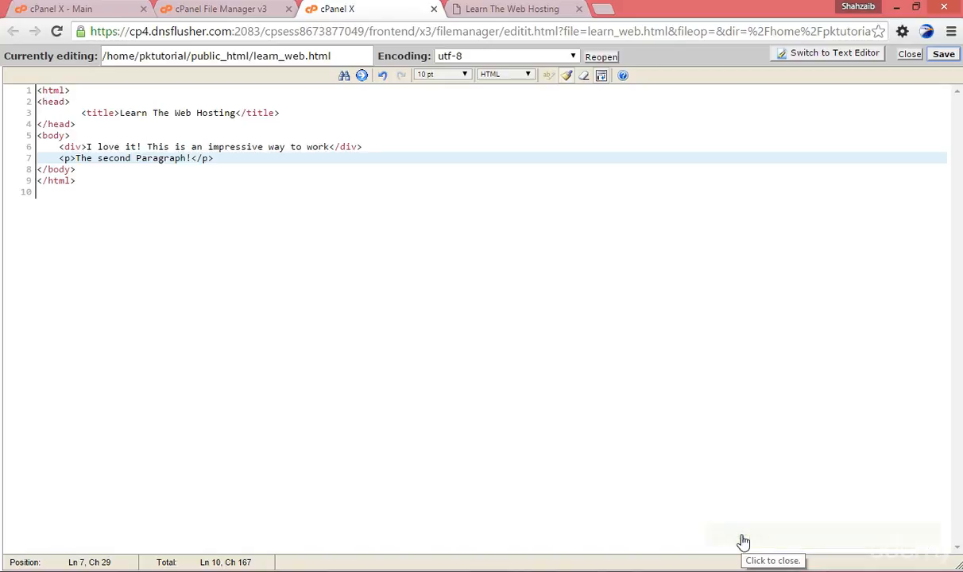
pyautogui.hotkey('ctrl', 'Tab')
pyautogui.click(177, 33)
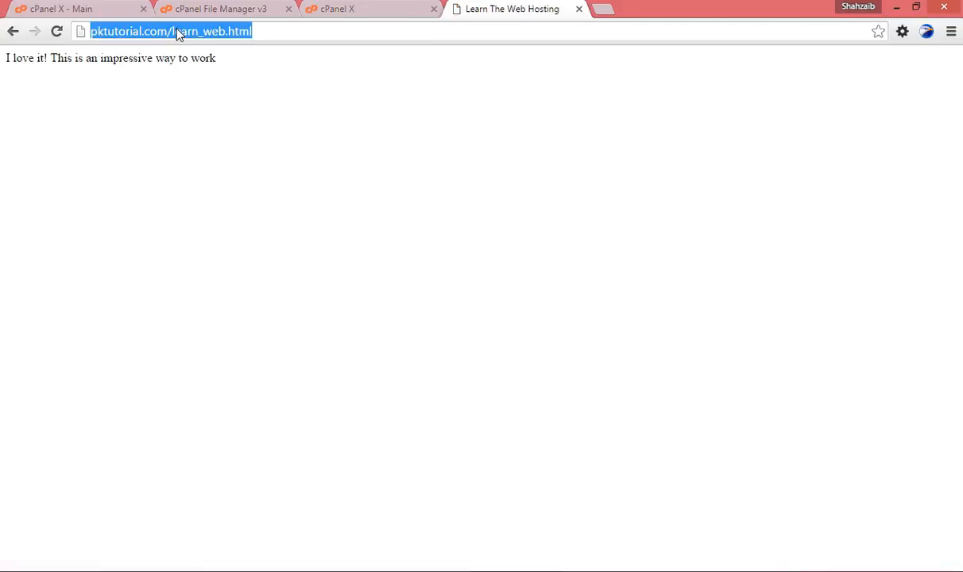
pyautogui.press('Return')
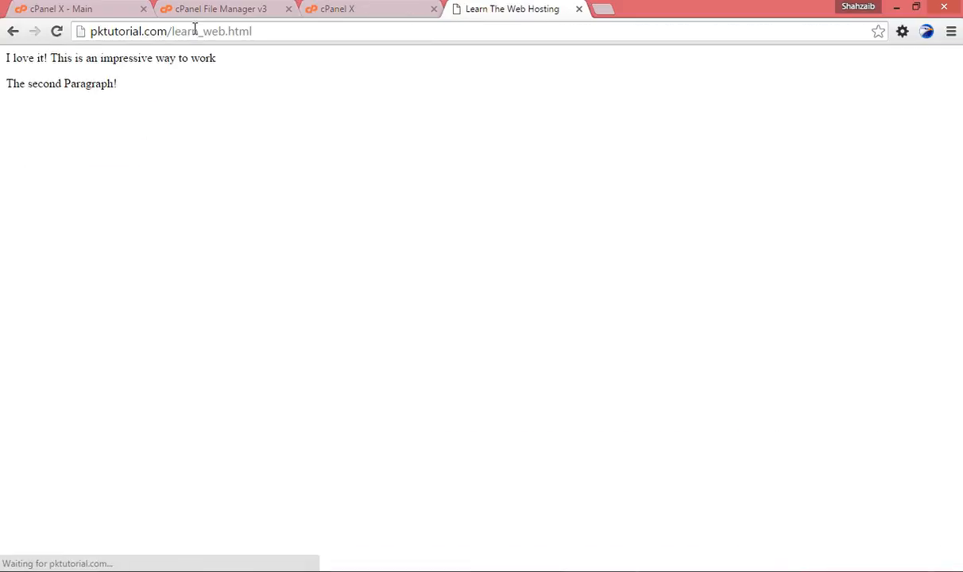
pyautogui.click(333, 8)
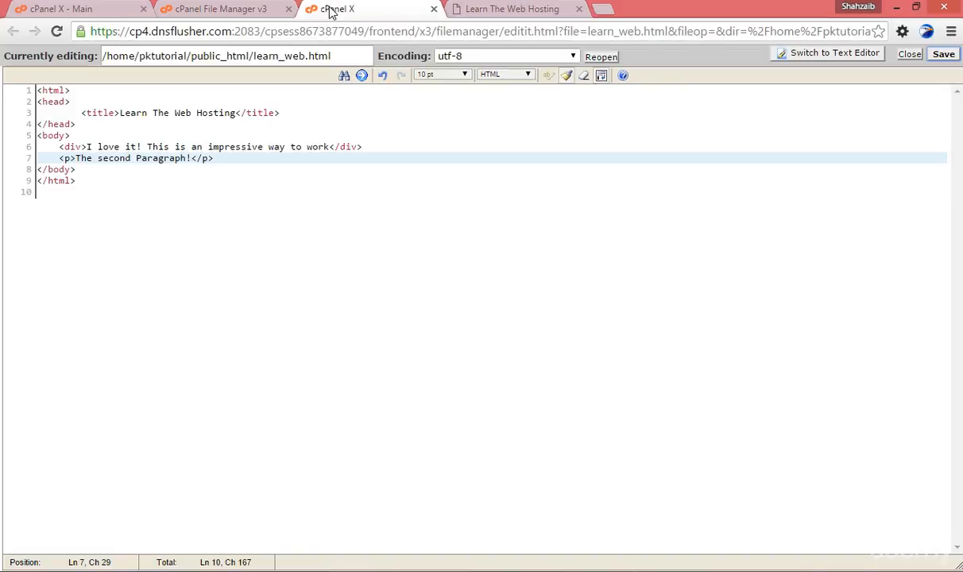
pyautogui.click(464, 9)
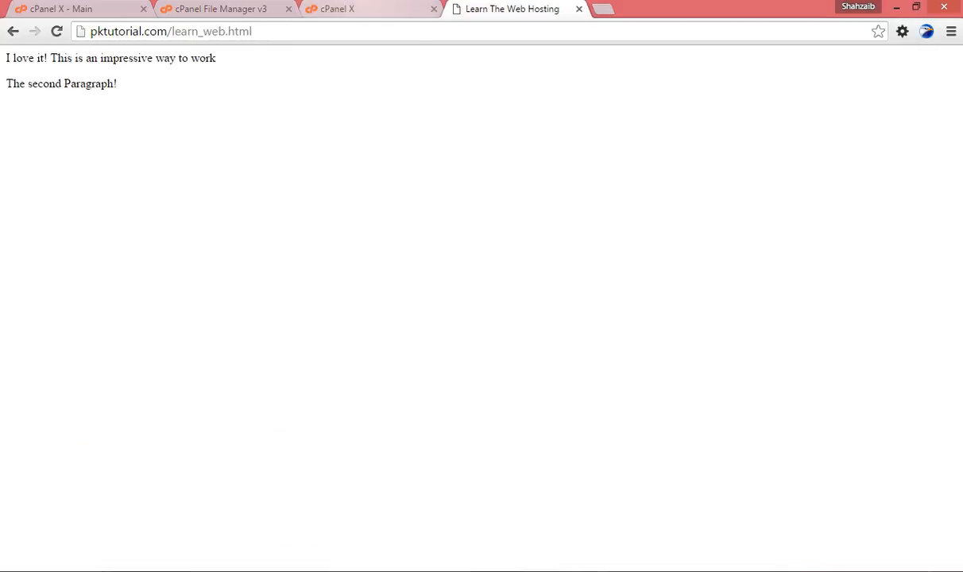
# Close the Code Editor for learn_web.html and return to File Manager.
pyautogui.click(371, 10)
pyautogui.click(432, 9)
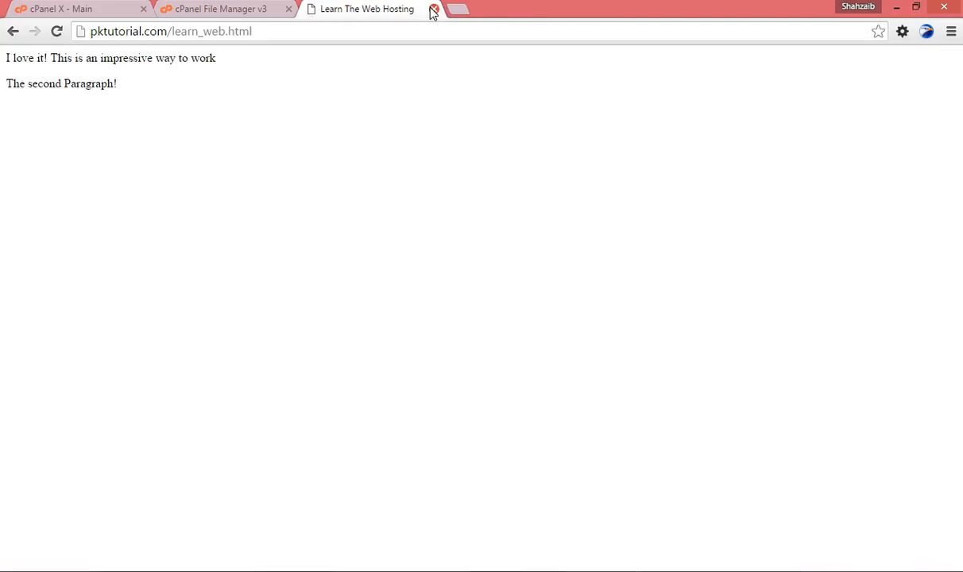
pyautogui.click(236, 7)
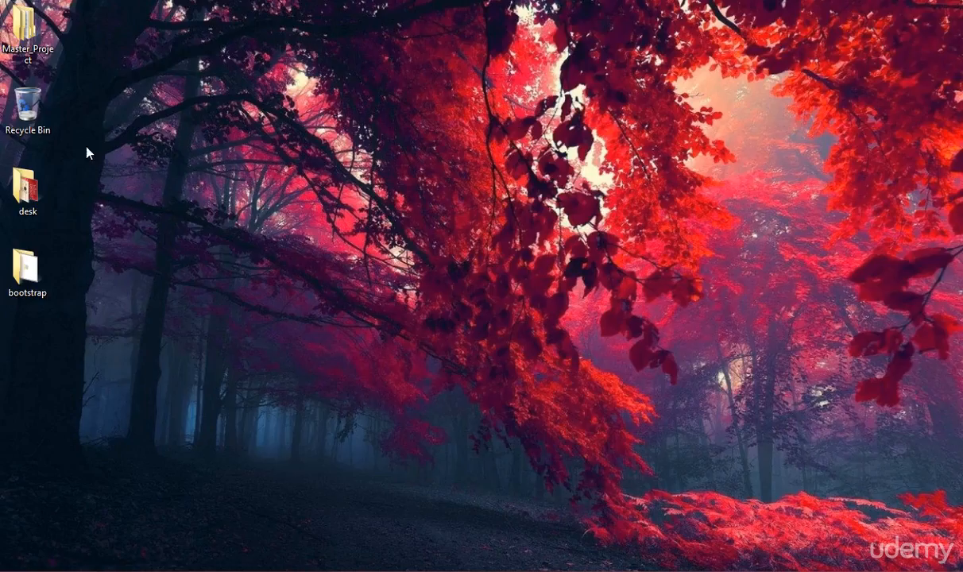
# Open the source folder inside HTML in the desktop's Master_Project folder.
pyautogui.click(30, 30)
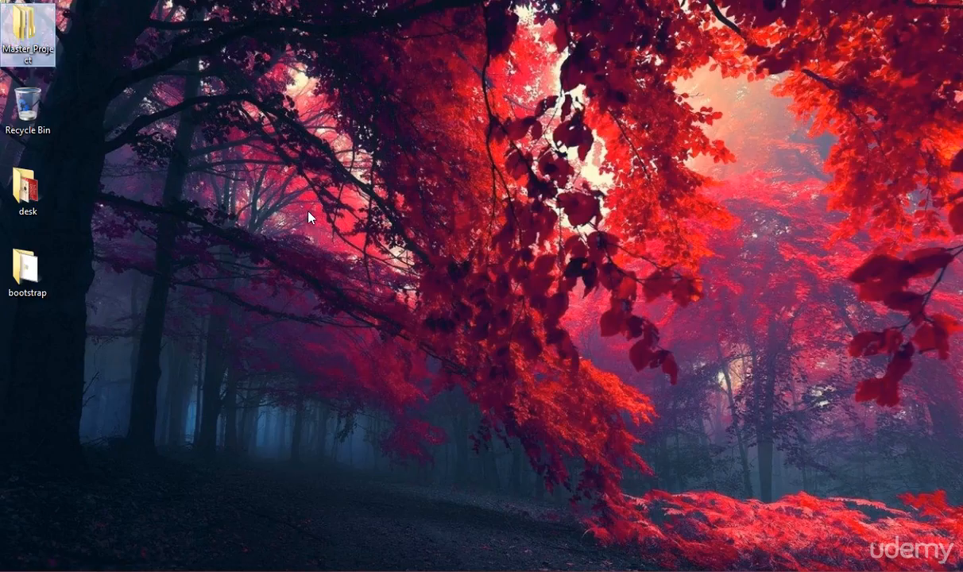
pyautogui.doubleClick(26, 39)
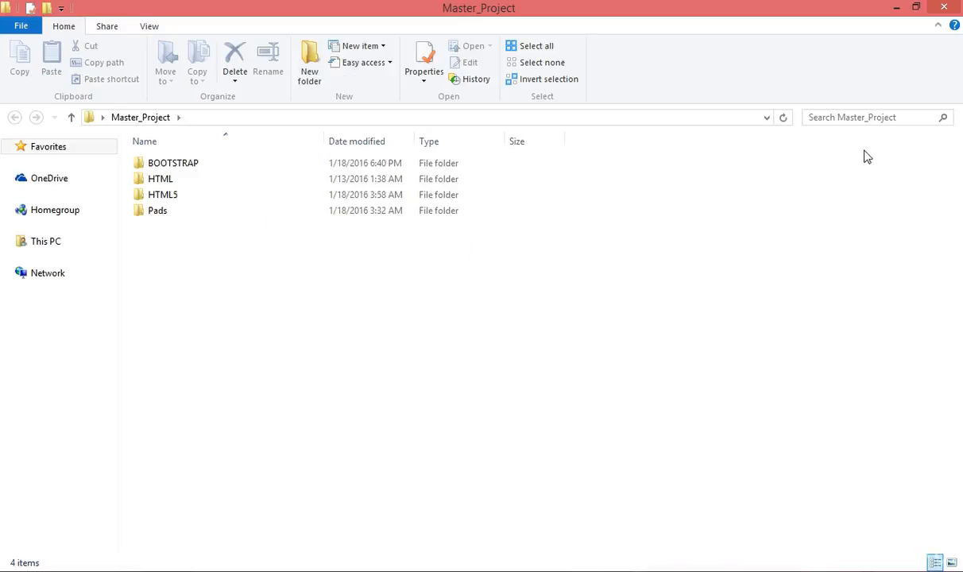
pyautogui.click(196, 201)
pyautogui.doubleClick(190, 175)
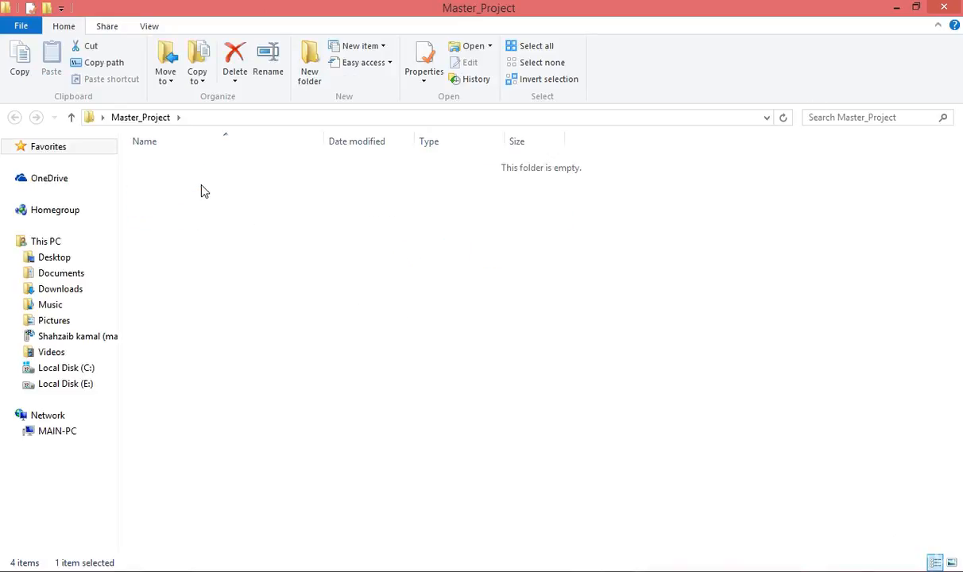
pyautogui.click(14, 117)
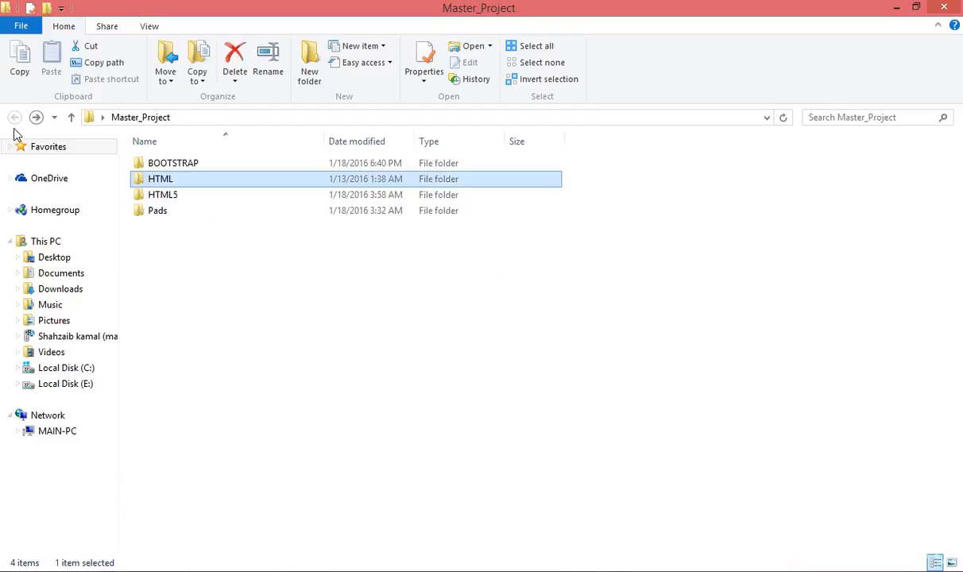
pyautogui.doubleClick(185, 181)
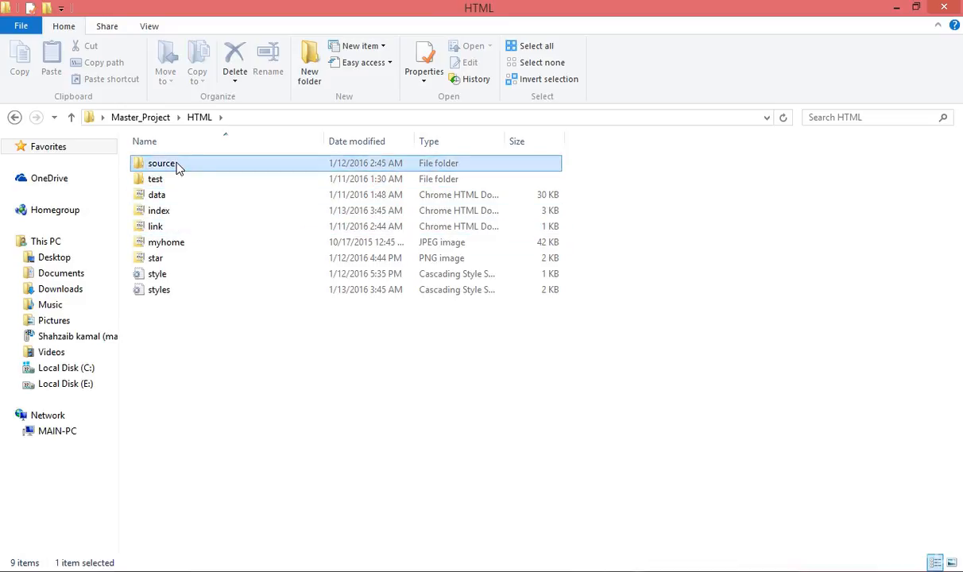
pyautogui.doubleClick(177, 164)
# Open the table HTML file from the source folder in Notepad++ and copy all of its code.
pyautogui.doubleClick(181, 258)
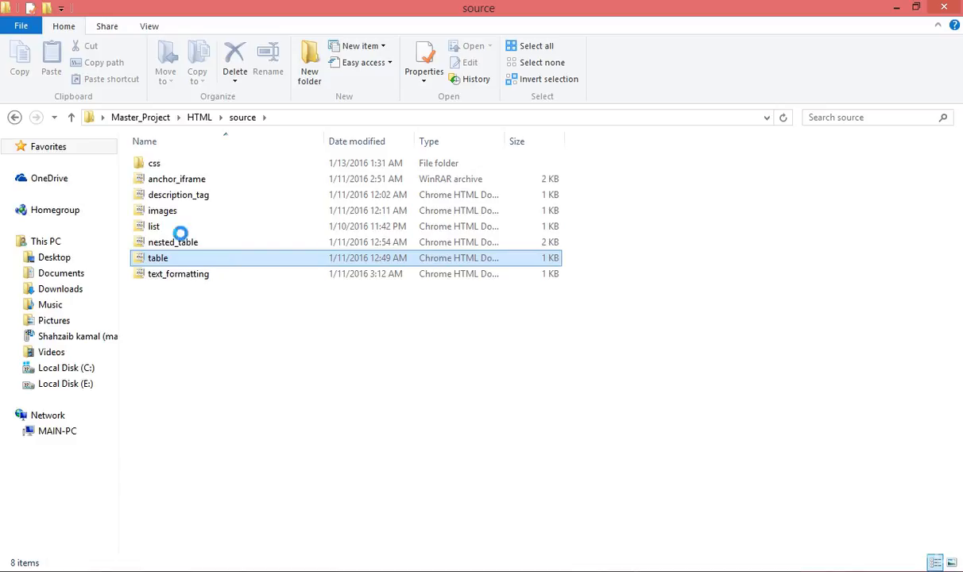
pyautogui.rightClick(173, 257)
pyautogui.click(208, 271)
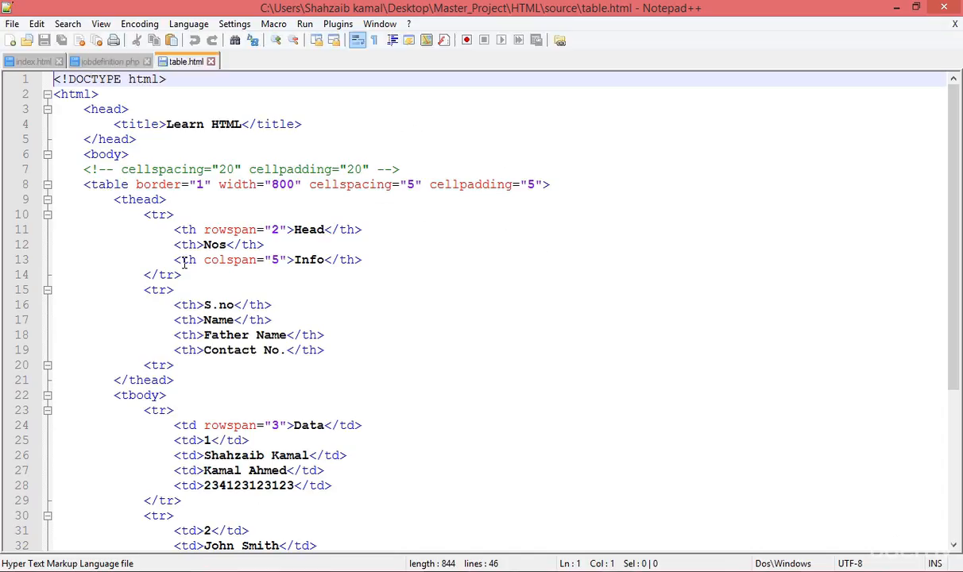
pyautogui.scroll(-4, 366, 389)
pyautogui.hotkey('ctrl', 'a')
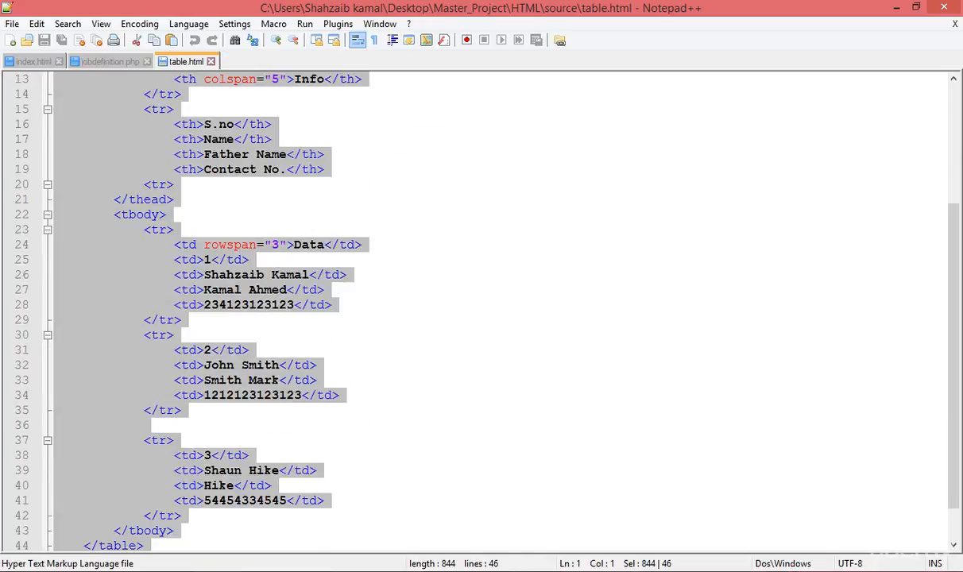
# Switch to File Manager in the browser and open learn_web.html in the Code Editor.
pyautogui.hotkey('alt', 'Tab')
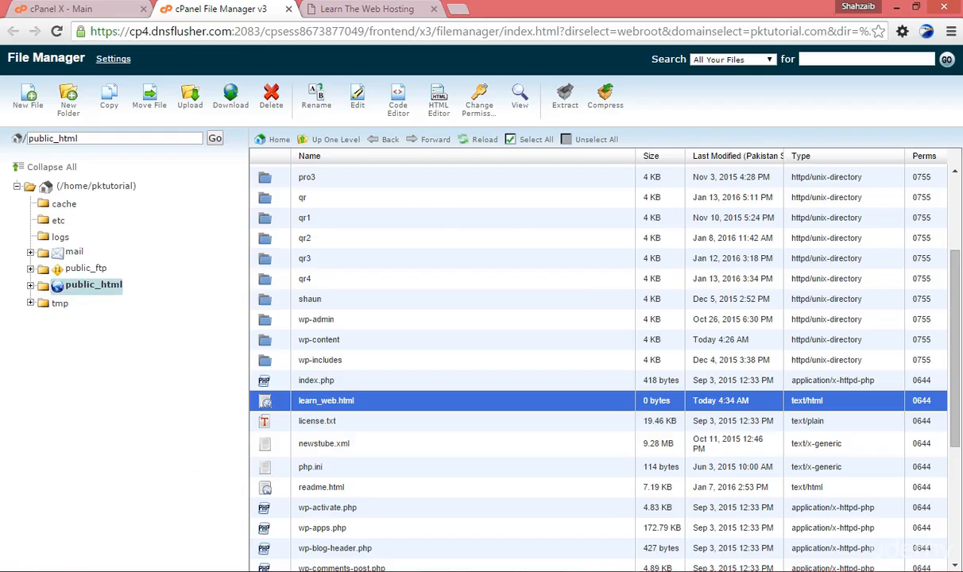
pyautogui.rightClick(314, 401)
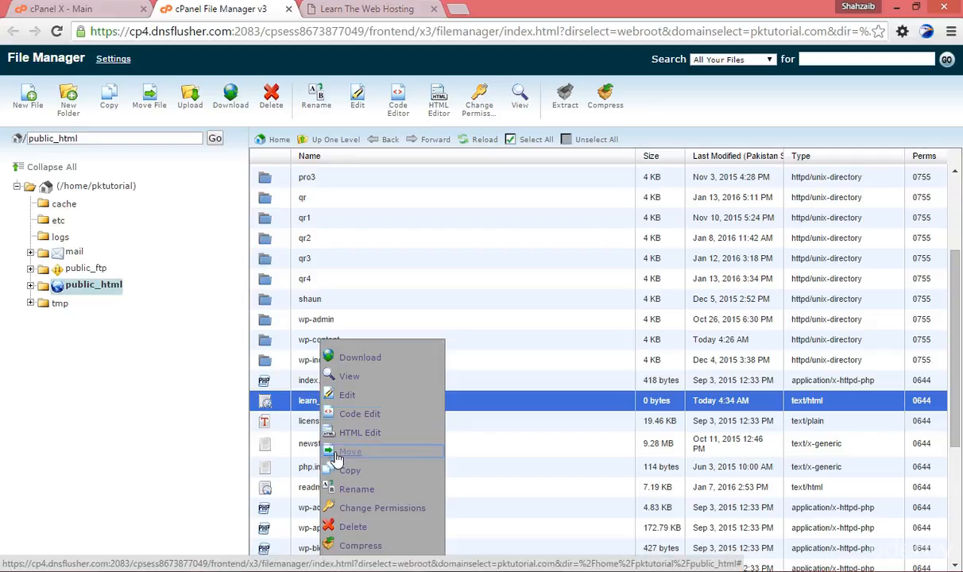
pyautogui.click(353, 414)
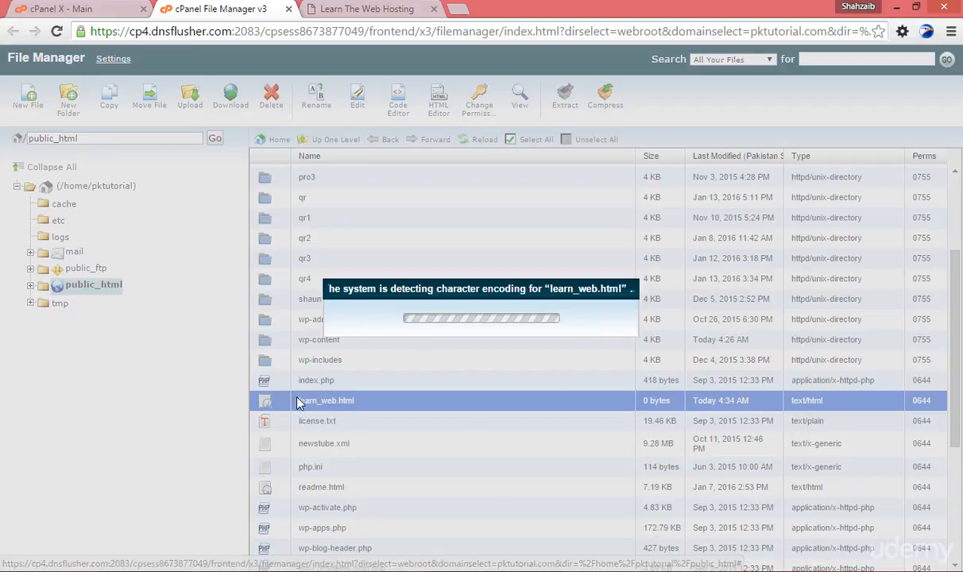
pyautogui.click(617, 420)
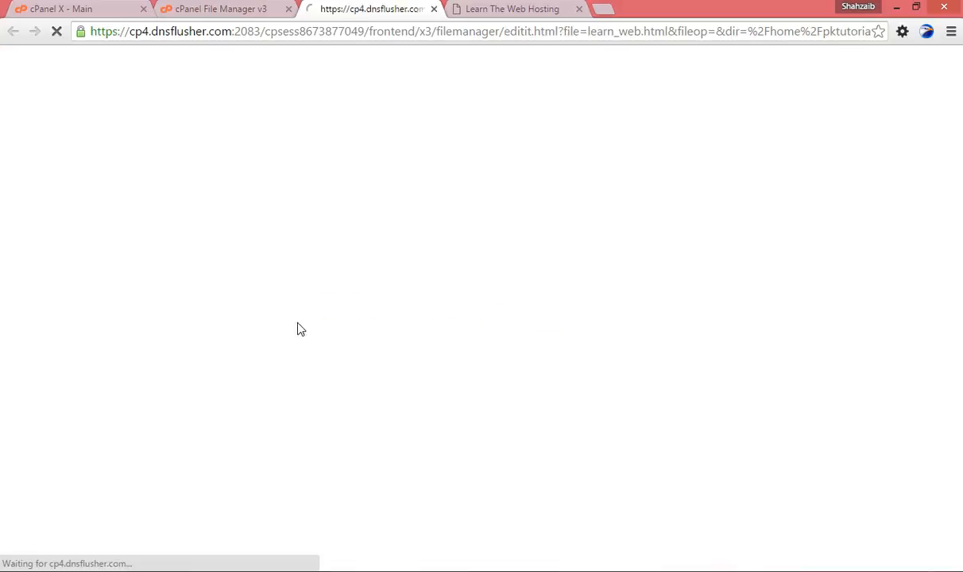
# Replace the entire code of learn_web.html with the copied table code and save the file.
pyautogui.hotkey('ctrl', 'a')
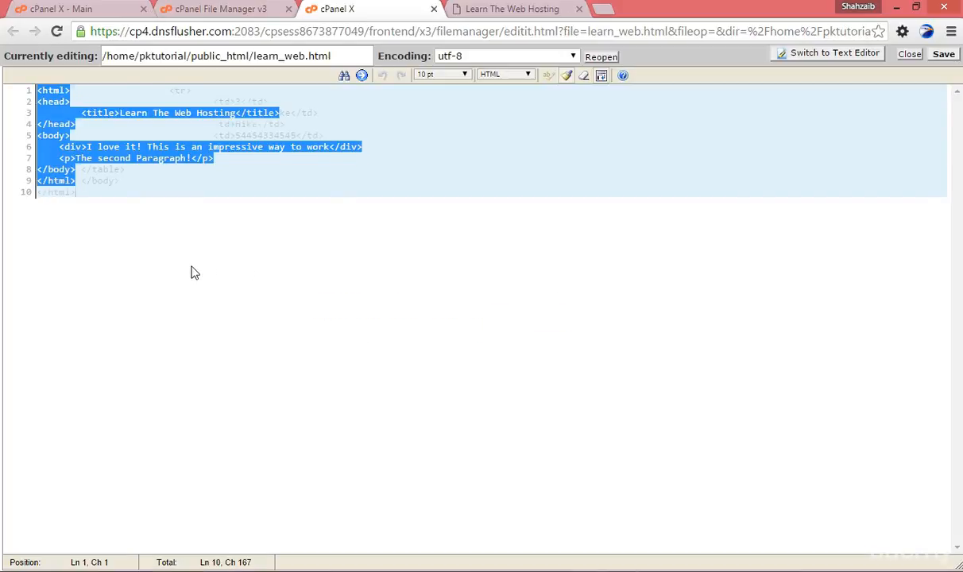
pyautogui.hotkey('ctrl', 'v')
pyautogui.scroll(2, 210, 284)
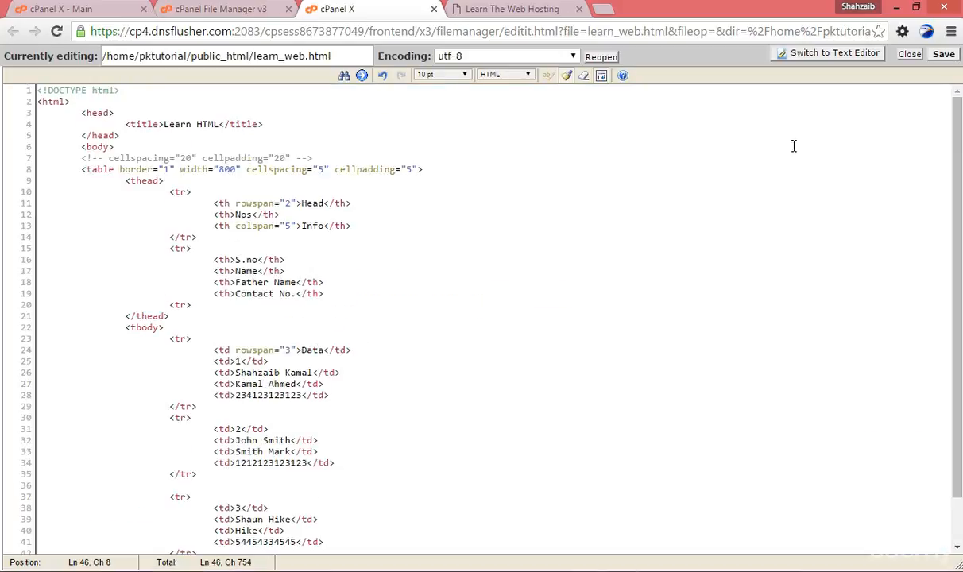
pyautogui.click(943, 54)
# Reload learn_web.html on the live site and examine the page and its address.
pyautogui.click(513, 9)
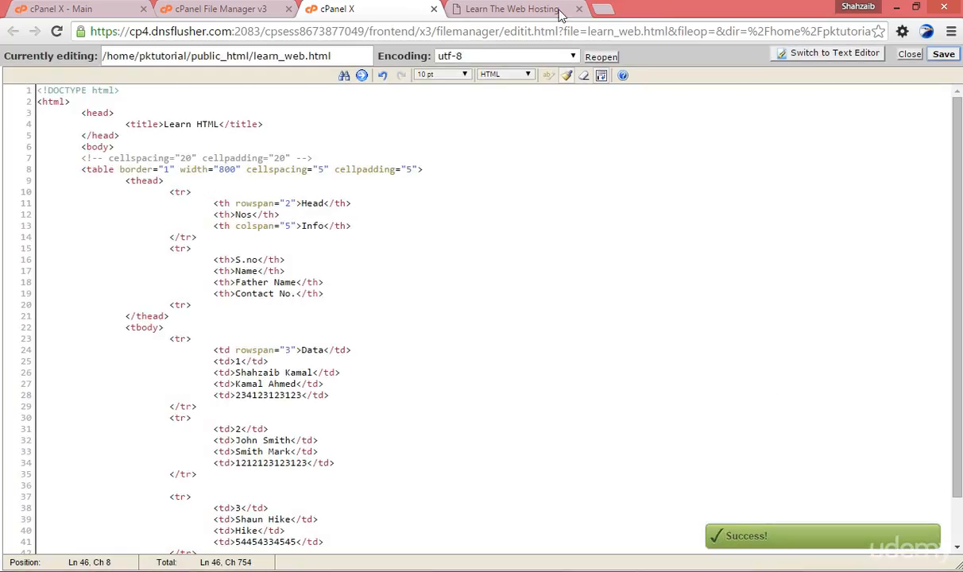
pyautogui.click(548, 10)
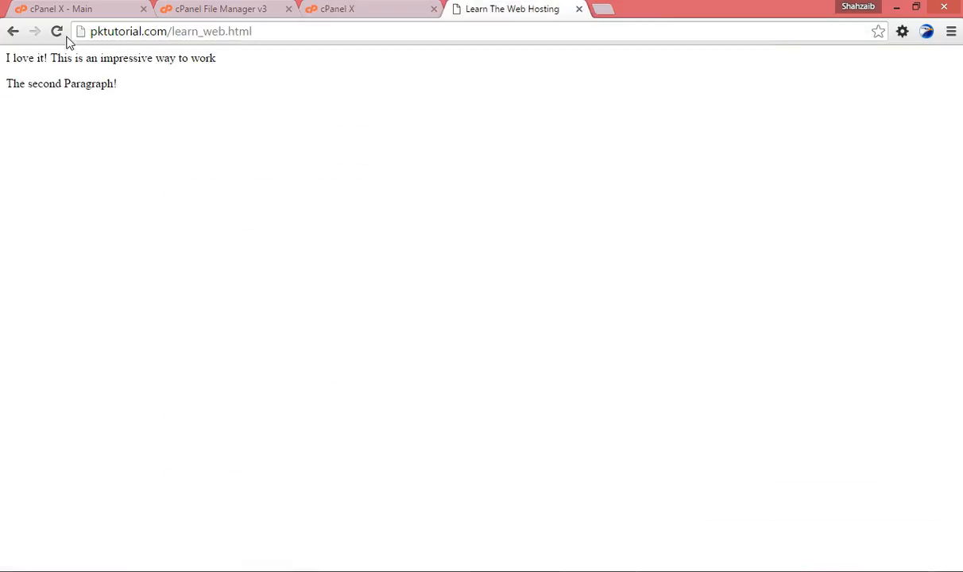
pyautogui.click(56, 31)
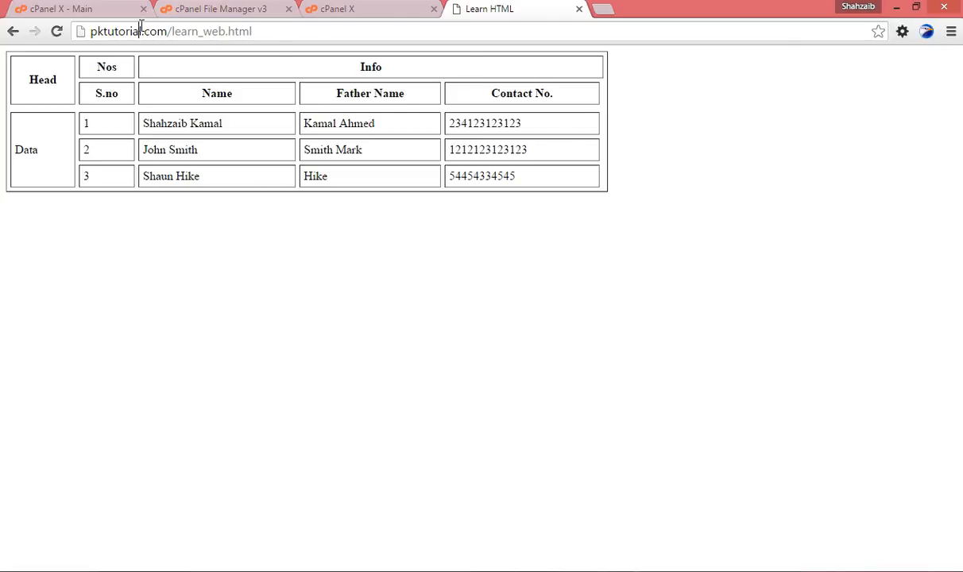
pyautogui.moveTo(140, 32); pyautogui.dragTo(257, 36)
pyautogui.click(332, 197)
# Return to the Code Editor, close it, and go back to the public_html listing in File Manager.
pyautogui.click(372, 11)
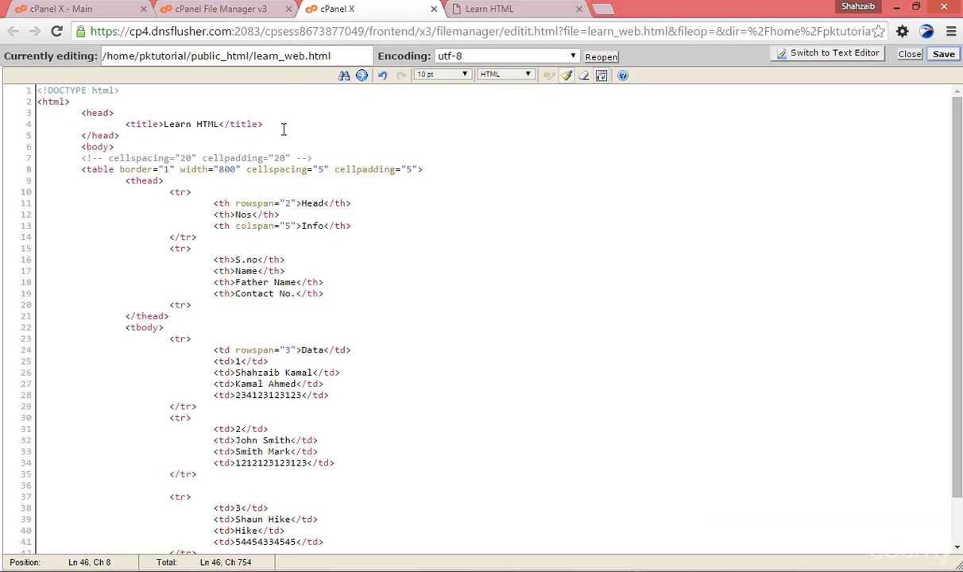
pyautogui.click(433, 9)
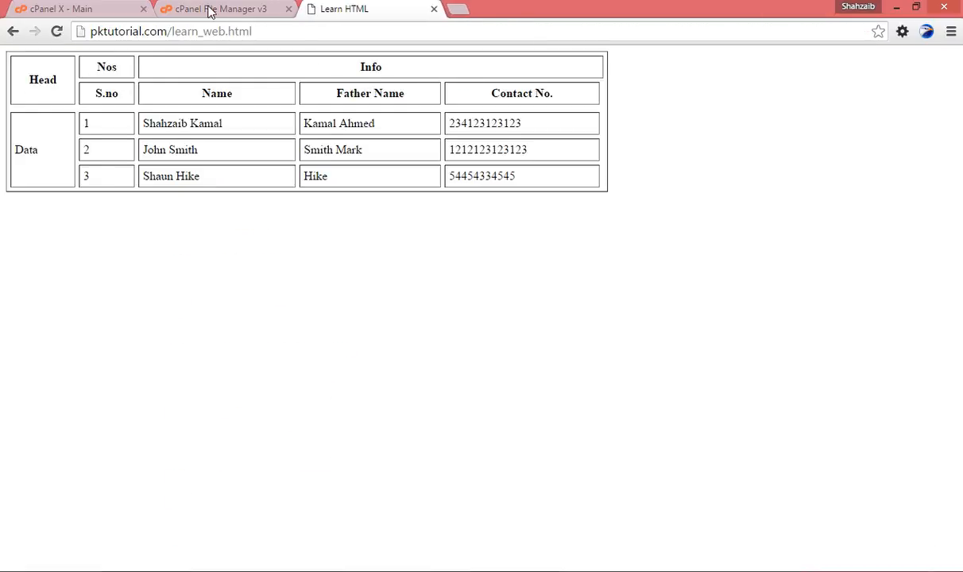
pyautogui.click(208, 9)
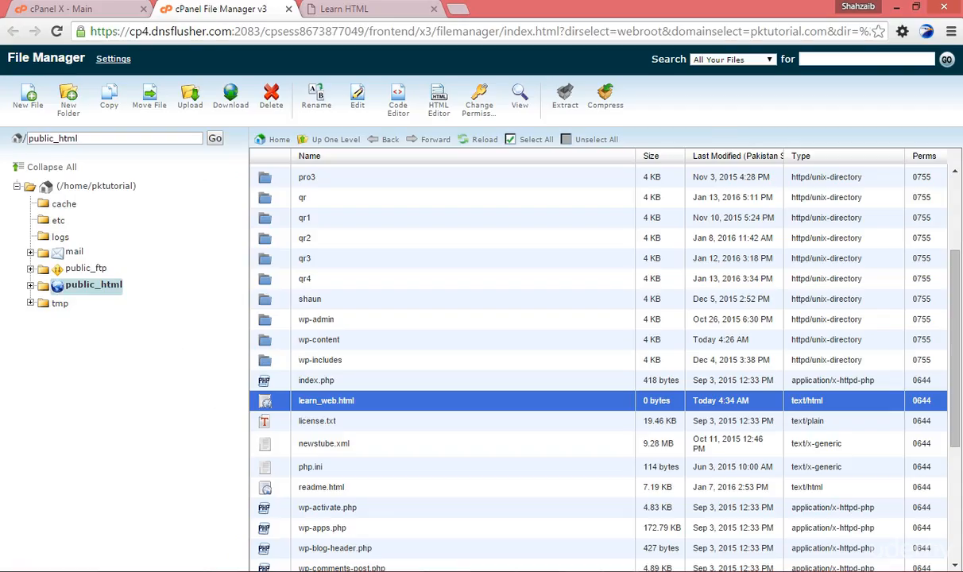